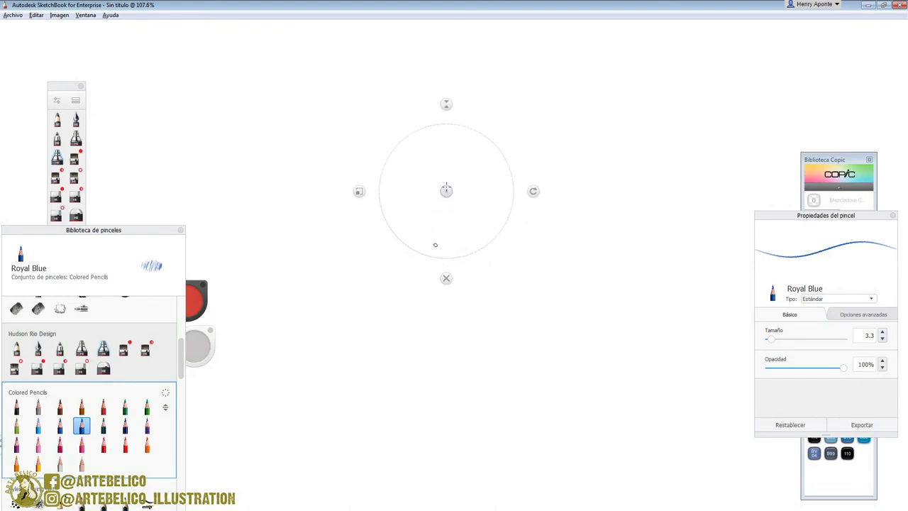
Draw the head circle with the Royal Blue pencil and a curved vertical centre line for the face with the Red pencil
mouse_move(428, 124)
mouse_down()
mouse_move(403, 229)
mouse_move(471, 241)
mouse_up()
click(446, 270)
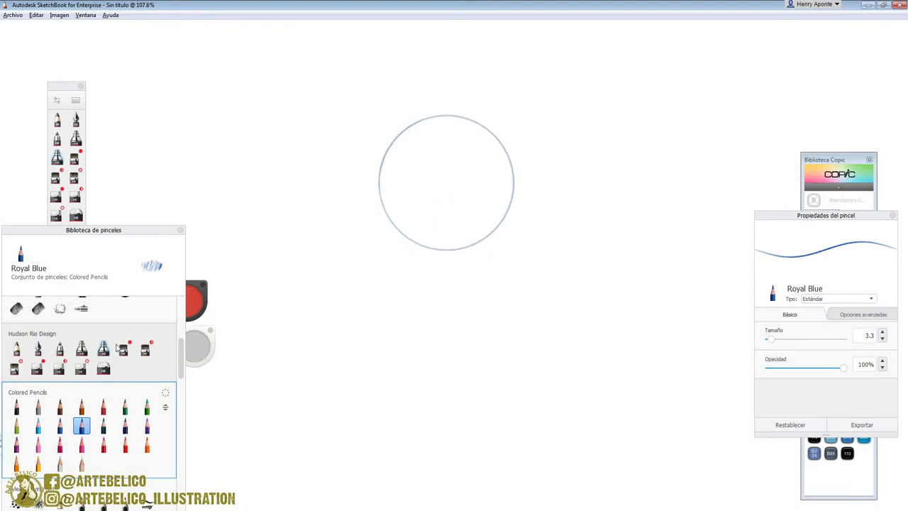
click(104, 445)
drag(391, 159, 410, 264)
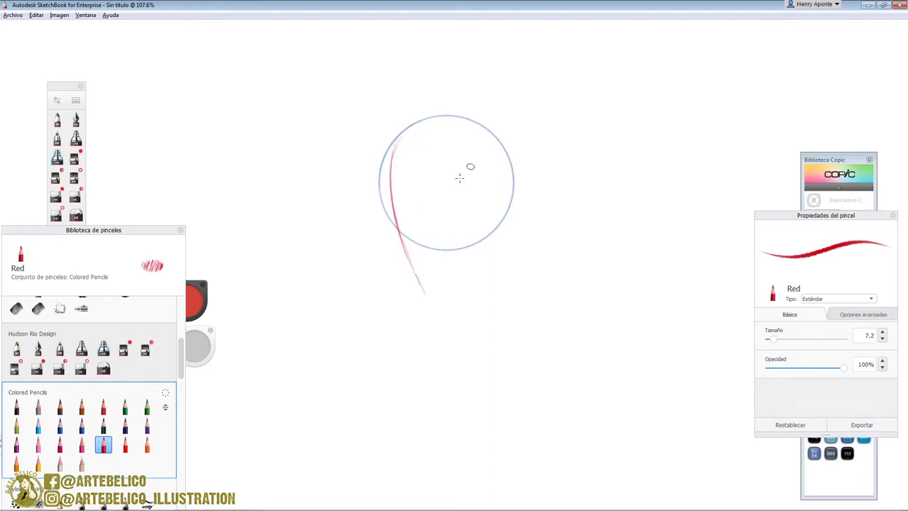
Sketch the face side, pointed chin, jaw and upper skull contour around the circle with the Royal Blue pencil
click(82, 425)
mouse_move(380, 196)
mouse_down()
mouse_move(420, 289)
mouse_move(464, 280)
mouse_move(487, 245)
mouse_move(489, 202)
mouse_up()
mouse_move(383, 157)
mouse_down()
mouse_move(441, 112)
mouse_move(467, 112)
mouse_move(511, 170)
mouse_up()
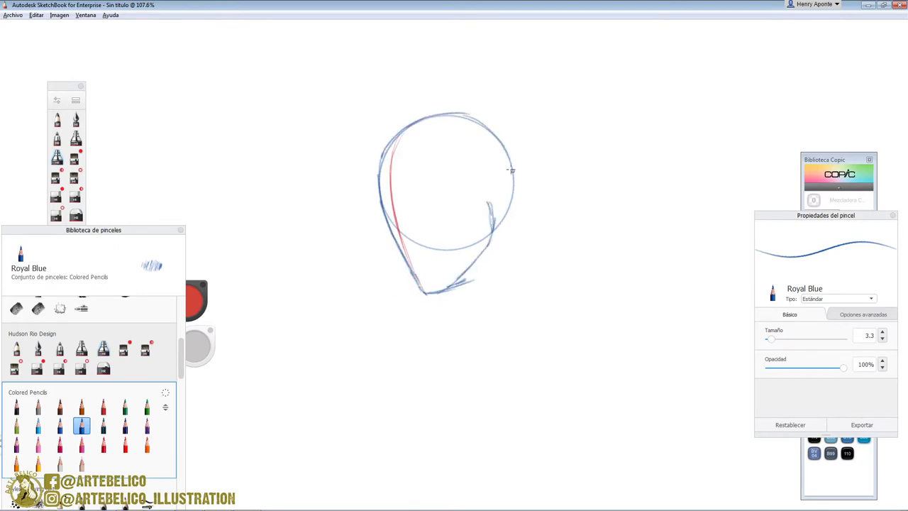
Add Red pencil guidelines across the face for the facial features and strengthen the vertical centre line
click(103, 445)
drag(389, 215, 487, 187)
mouse_move(389, 169)
mouse_down()
mouse_move(399, 237)
mouse_move(418, 273)
mouse_up()
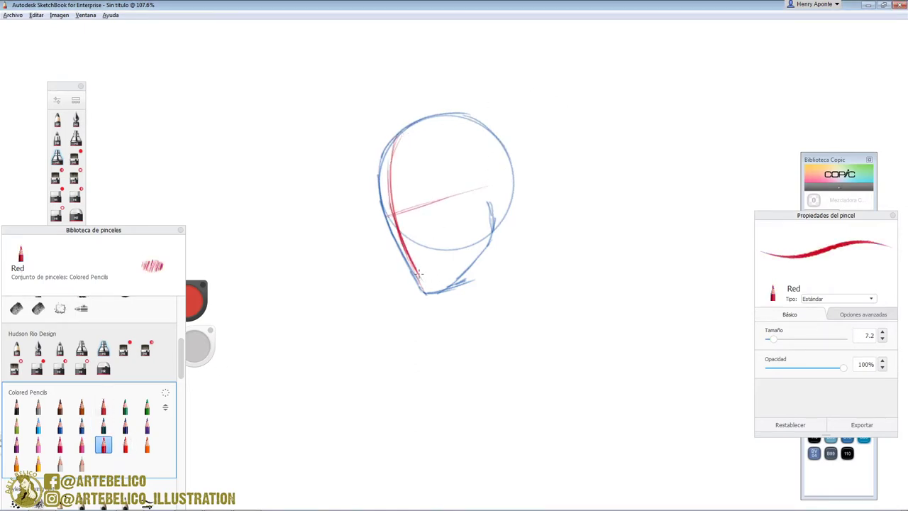
drag(378, 218, 479, 184)
drag(383, 198, 495, 163)
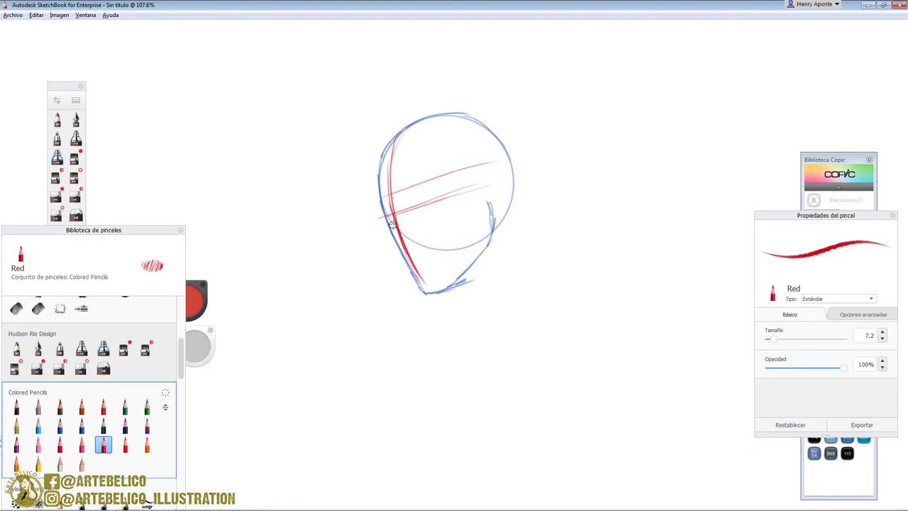
drag(402, 246, 440, 231)
Reinforce the face-side contour and sketch the neck and shoulder lines below the head with the Royal Blue pencil
click(81, 426)
mouse_move(398, 129)
mouse_down()
mouse_move(375, 195)
mouse_move(388, 244)
mouse_move(422, 288)
mouse_up()
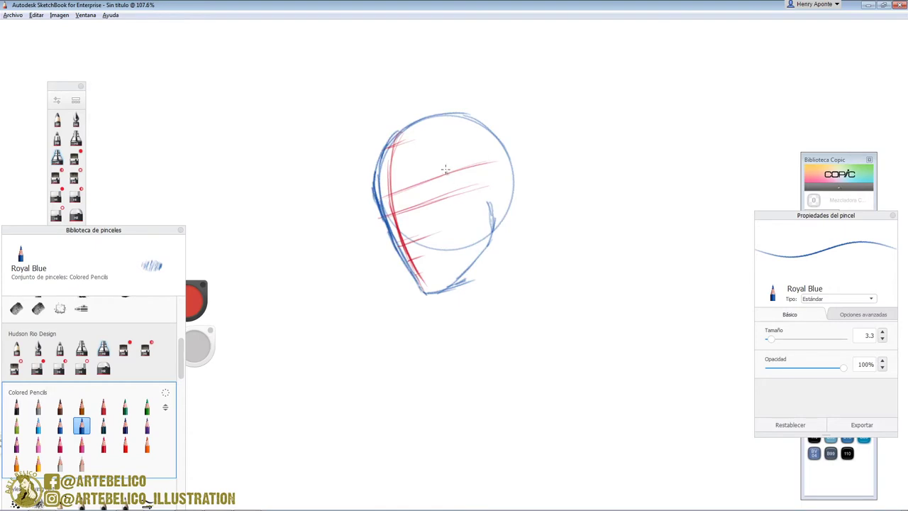
mouse_move(446, 169)
mouse_down()
mouse_move(479, 251)
mouse_move(474, 304)
mouse_up()
drag(414, 313, 482, 320)
mouse_move(388, 333)
mouse_down()
mouse_move(430, 305)
mouse_move(404, 323)
mouse_up()
key(space)
mouse_move(499, 238)
mouse_down()
mouse_move(486, 303)
mouse_move(518, 230)
mouse_up()
mouse_move(539, 161)
mouse_down()
mouse_move(526, 197)
mouse_move(532, 168)
mouse_up()
drag(550, 226, 465, 214)
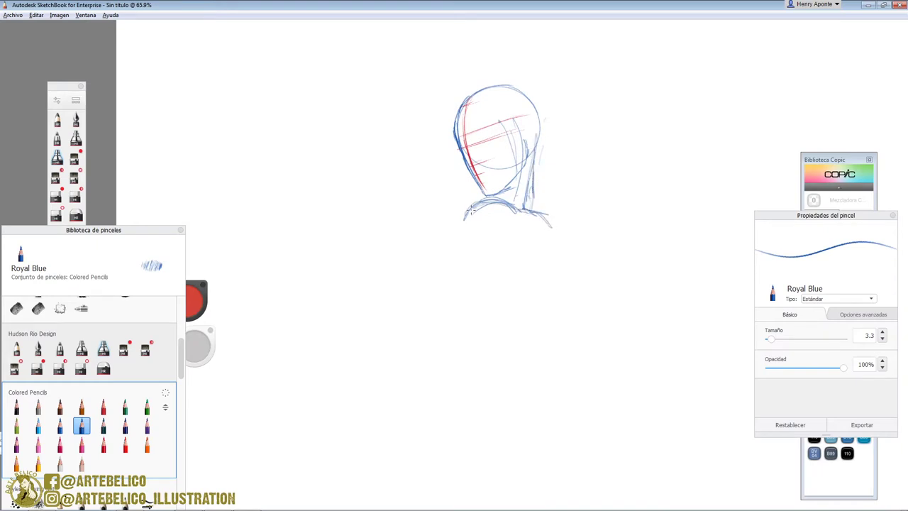
Sketch the torso, arched back and rounded hips below the shoulders in Royal Blue
mouse_move(539, 206)
mouse_down()
mouse_move(429, 271)
mouse_move(443, 306)
mouse_move(460, 316)
mouse_move(486, 317)
mouse_move(534, 275)
mouse_move(523, 295)
mouse_move(470, 319)
mouse_move(529, 208)
mouse_move(485, 320)
mouse_move(559, 247)
mouse_move(468, 328)
mouse_move(462, 391)
mouse_up()
drag(495, 307, 469, 406)
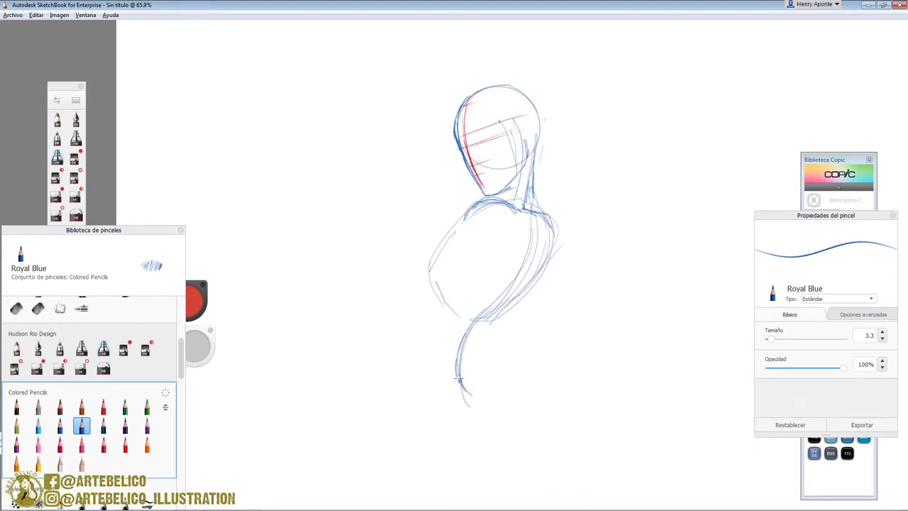
drag(508, 293, 454, 354)
mouse_move(510, 312)
mouse_down()
mouse_move(497, 347)
mouse_move(422, 327)
mouse_move(431, 461)
mouse_move(516, 427)
mouse_move(494, 343)
mouse_move(546, 424)
mouse_move(512, 450)
mouse_up()
drag(482, 383, 509, 444)
mouse_move(425, 353)
mouse_down()
mouse_move(416, 411)
mouse_move(512, 437)
mouse_up()
mouse_move(489, 383)
mouse_down()
mouse_move(508, 446)
mouse_move(487, 351)
mouse_move(523, 291)
mouse_move(506, 354)
mouse_up()
Block in the near arm with shoulder and elbow circles, an upper arm and a forearm reaching forward
mouse_move(468, 225)
mouse_down()
mouse_move(467, 240)
mouse_move(497, 235)
mouse_move(412, 302)
mouse_up()
mouse_move(501, 242)
mouse_down()
mouse_move(425, 323)
mouse_move(436, 298)
mouse_move(499, 247)
mouse_move(427, 319)
mouse_up()
mouse_move(501, 243)
mouse_down()
mouse_move(419, 325)
mouse_move(417, 305)
mouse_move(322, 233)
mouse_move(308, 247)
mouse_up()
drag(309, 245, 350, 298)
drag(326, 230, 422, 295)
mouse_move(344, 295)
mouse_down()
mouse_move(420, 330)
mouse_move(441, 310)
mouse_move(310, 244)
mouse_up()
Block in the bent far arm behind the back and rough in simple hand shapes on both wrists
drag(534, 278, 518, 312)
drag(556, 232, 543, 300)
drag(555, 231, 543, 329)
drag(532, 319, 523, 343)
mouse_move(531, 254)
mouse_down()
mouse_move(530, 332)
mouse_move(546, 340)
mouse_move(537, 340)
mouse_move(569, 311)
mouse_move(563, 280)
mouse_move(581, 295)
mouse_move(570, 280)
mouse_move(600, 264)
mouse_up()
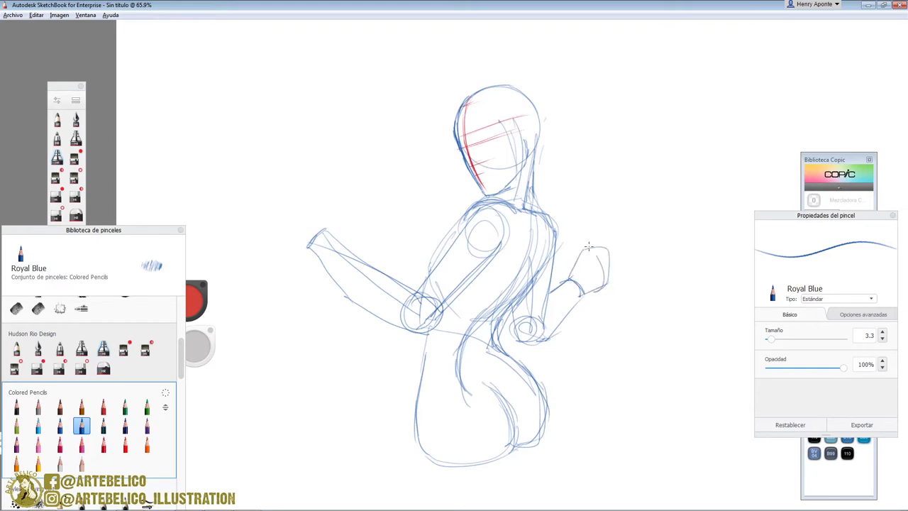
mouse_move(328, 225)
mouse_down()
mouse_move(291, 200)
mouse_move(297, 241)
mouse_up()
Strengthen the waist, back and hip contours and add the start of the thighs in Royal Blue
drag(532, 273, 504, 343)
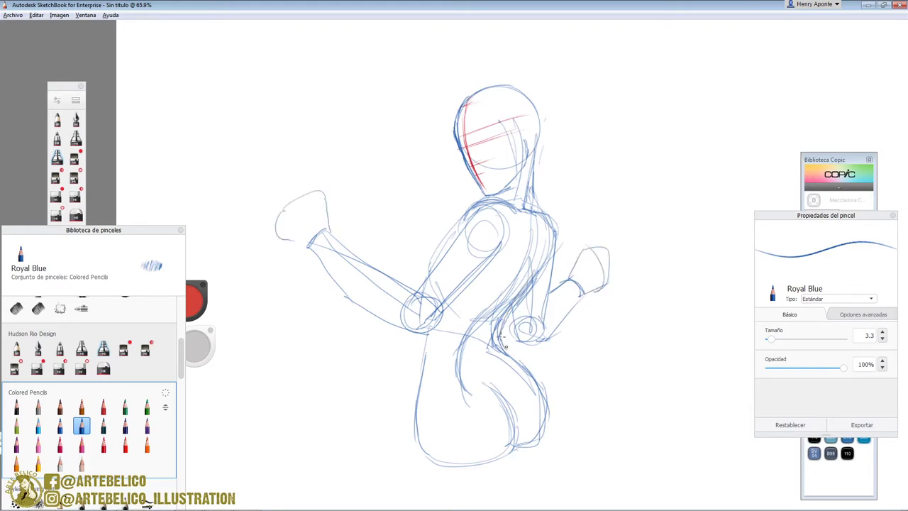
mouse_move(429, 331)
mouse_down()
mouse_move(416, 443)
mouse_move(506, 448)
mouse_move(481, 377)
mouse_up()
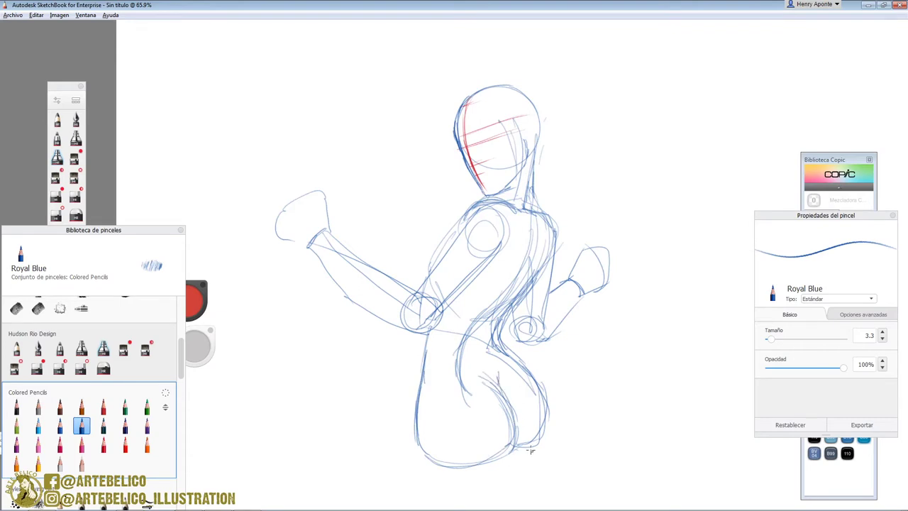
drag(547, 430, 516, 475)
mouse_move(544, 399)
mouse_down()
mouse_move(540, 437)
mouse_move(537, 384)
mouse_up()
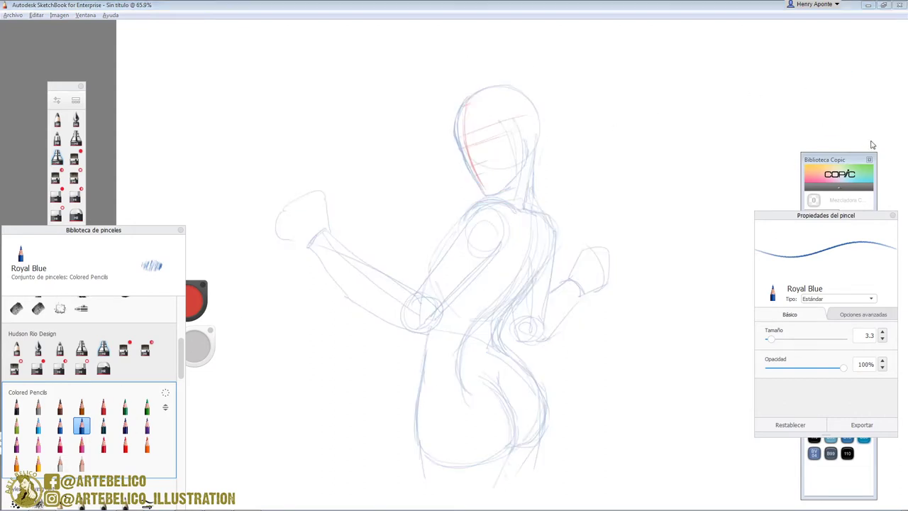
Fade the construction sketch and outline the forehead, cheek, chin and jaw with the Black pencil
key(space)
mouse_move(511, 129)
mouse_down()
mouse_move(530, 204)
mouse_move(518, 219)
mouse_move(529, 225)
mouse_move(464, 345)
mouse_up()
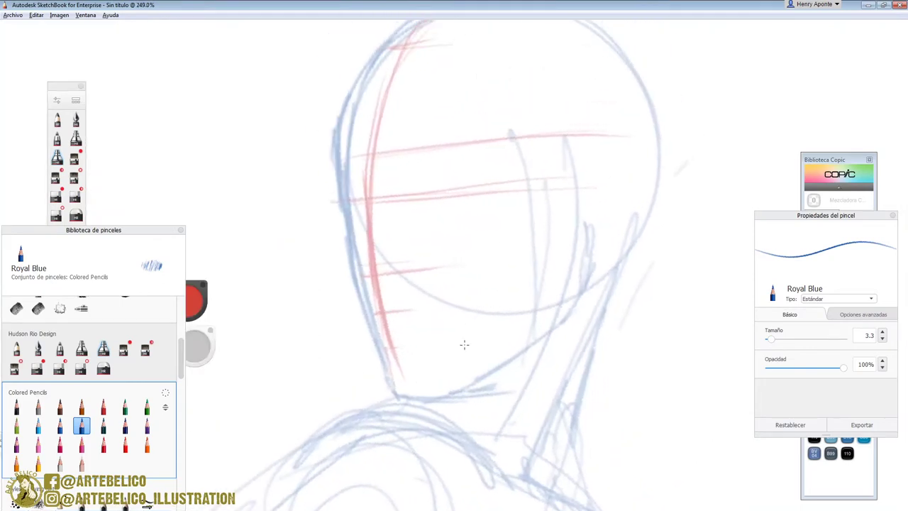
click(16, 407)
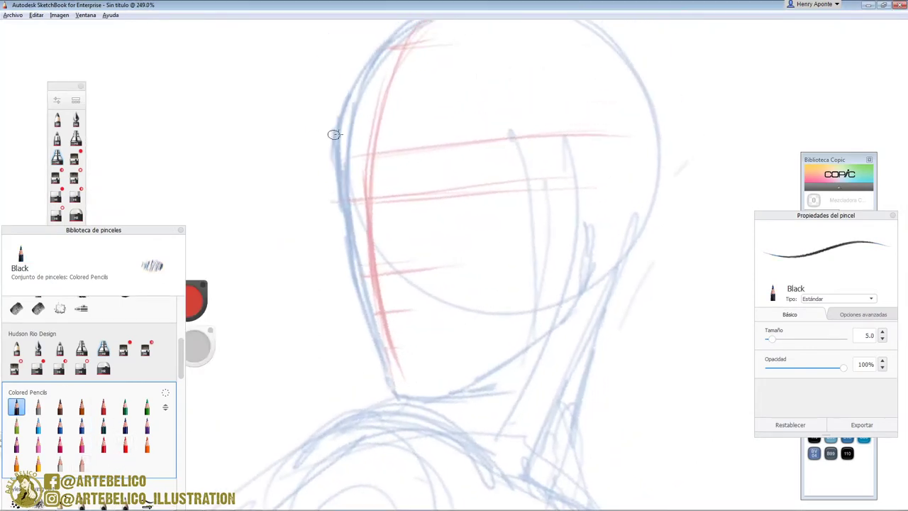
drag(355, 84, 339, 157)
drag(878, 144, 871, 145)
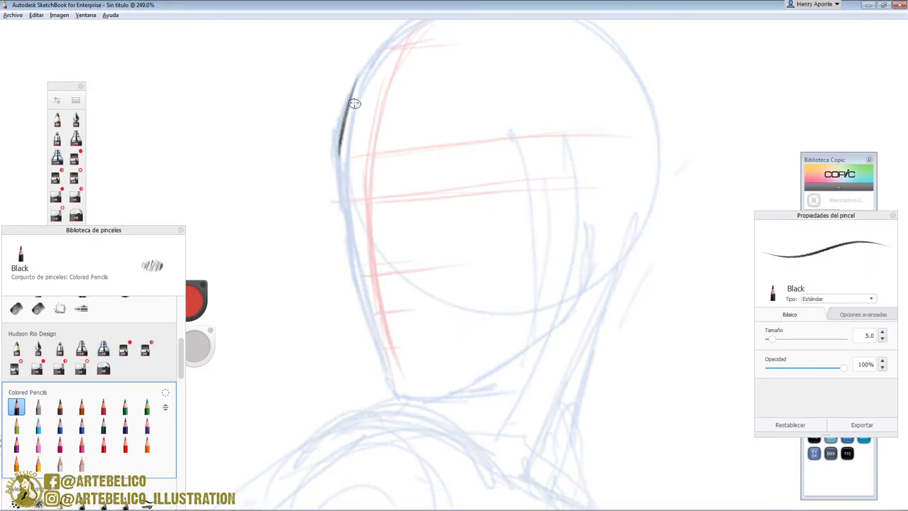
drag(361, 70, 338, 167)
mouse_move(349, 114)
mouse_down()
mouse_move(339, 277)
mouse_move(381, 388)
mouse_move(426, 395)
mouse_move(497, 366)
mouse_move(549, 290)
mouse_up()
drag(528, 344, 570, 268)
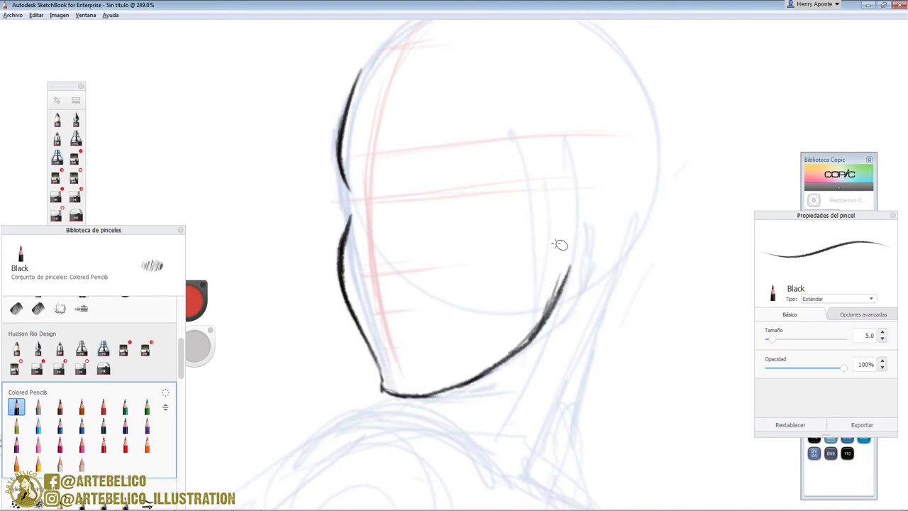
Draw the nose, both eyes with lashes and shaded irises, and the arched eyebrows with the Black pencil
mouse_move(343, 256)
mouse_down()
mouse_move(376, 270)
mouse_move(385, 260)
mouse_move(345, 255)
mouse_move(367, 206)
mouse_move(352, 155)
mouse_up()
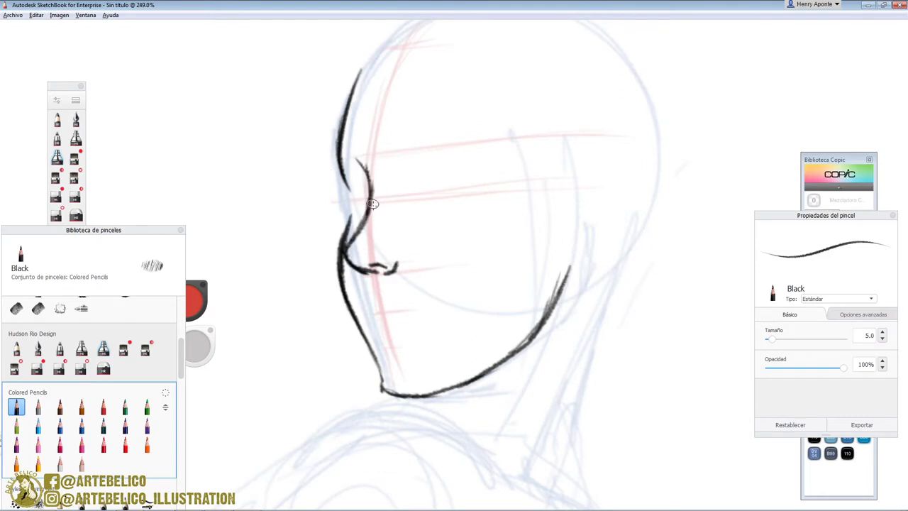
mouse_move(372, 189)
mouse_down()
mouse_move(322, 169)
mouse_move(369, 193)
mouse_move(362, 179)
mouse_move(340, 187)
mouse_move(362, 204)
mouse_up()
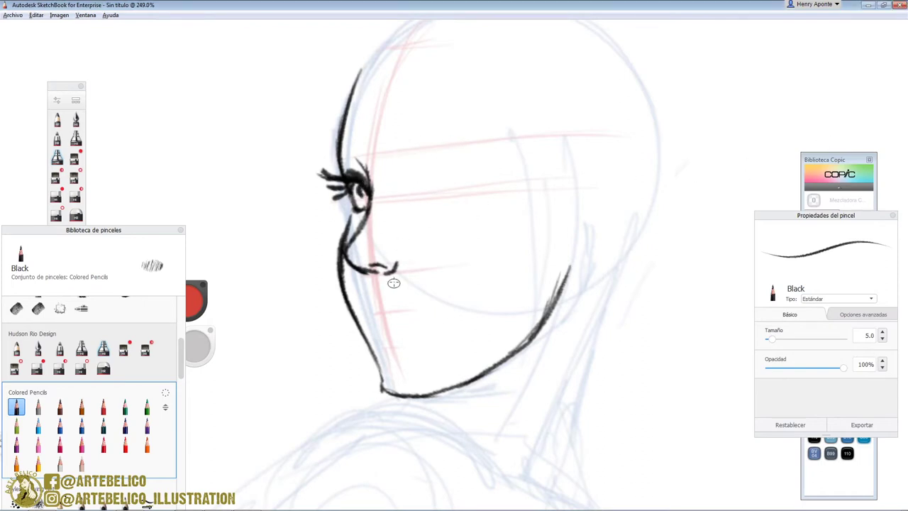
drag(396, 256, 412, 200)
drag(409, 146, 412, 201)
drag(473, 145, 474, 195)
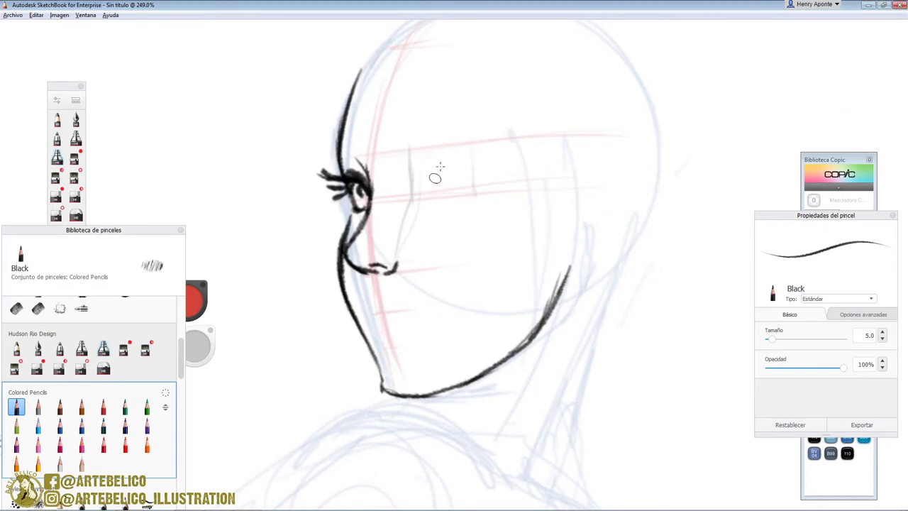
mouse_move(475, 190)
mouse_down()
mouse_move(442, 161)
mouse_move(413, 173)
mouse_move(470, 180)
mouse_move(401, 167)
mouse_move(439, 162)
mouse_move(472, 186)
mouse_move(428, 186)
mouse_move(455, 193)
mouse_move(460, 182)
mouse_move(457, 198)
mouse_move(429, 207)
mouse_move(416, 178)
mouse_move(411, 196)
mouse_up()
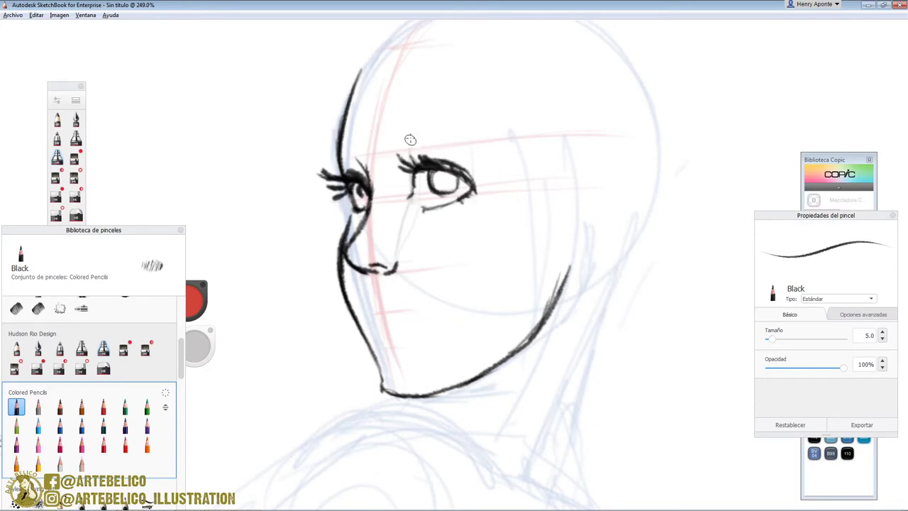
drag(397, 147, 489, 129)
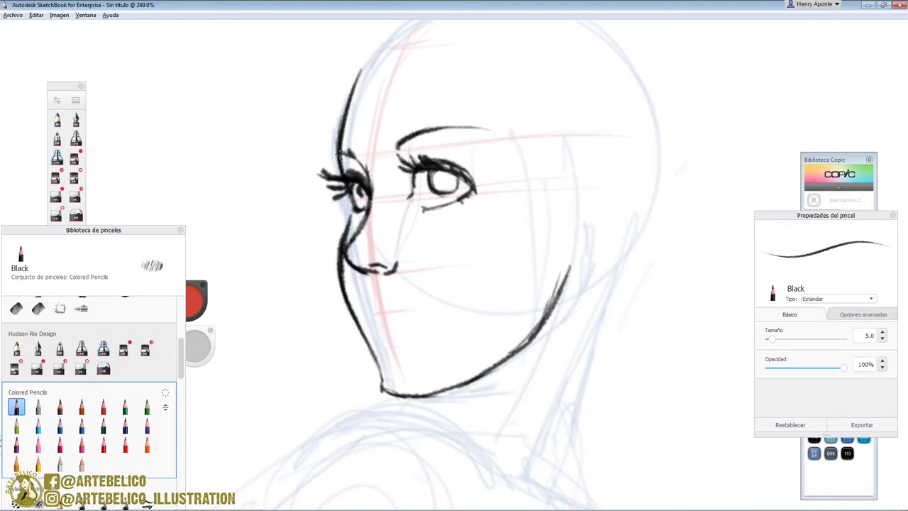
mouse_move(432, 169)
mouse_down()
mouse_move(451, 187)
mouse_move(434, 180)
mouse_move(446, 178)
mouse_up()
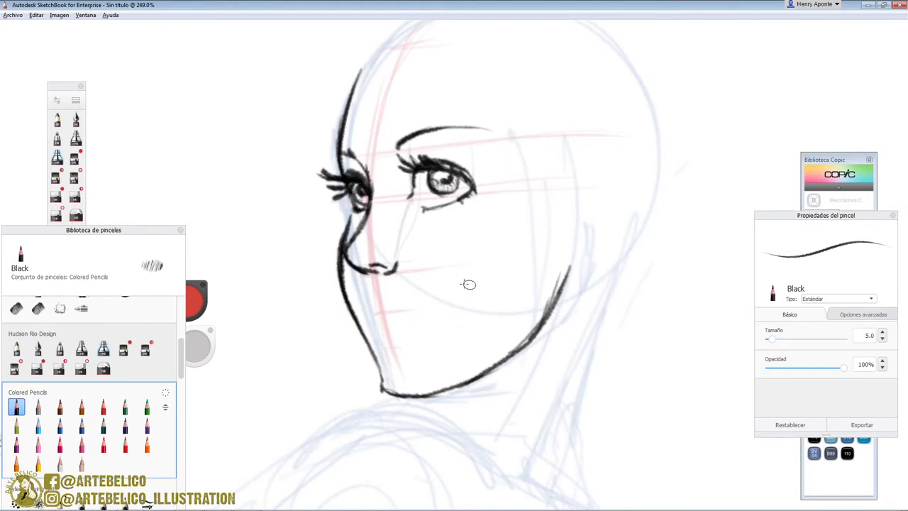
drag(375, 305, 444, 297)
mouse_move(387, 318)
mouse_down()
mouse_move(430, 307)
mouse_move(390, 318)
mouse_up()
mouse_move(445, 296)
mouse_down()
mouse_move(382, 308)
mouse_move(447, 309)
mouse_move(454, 295)
mouse_move(419, 321)
mouse_move(369, 316)
mouse_move(394, 348)
mouse_move(461, 294)
mouse_move(378, 290)
mouse_move(372, 317)
mouse_up()
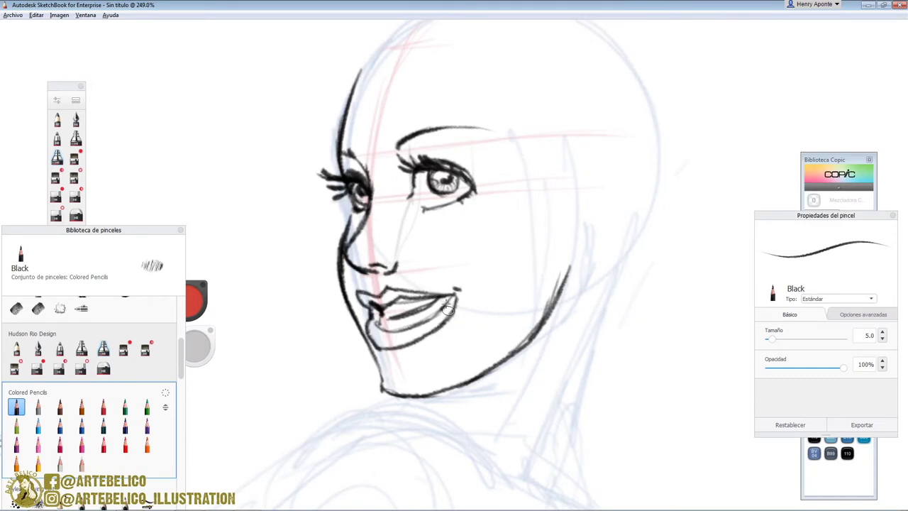
key(e)
mouse_move(443, 301)
mouse_down()
mouse_move(419, 332)
mouse_move(363, 296)
mouse_move(386, 337)
mouse_move(386, 324)
mouse_move(386, 337)
mouse_move(409, 333)
mouse_up()
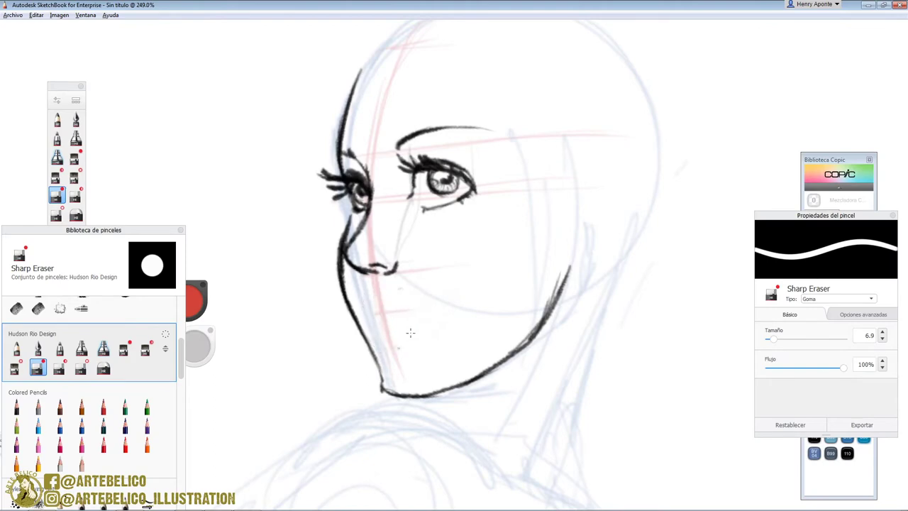
Draw parted, smiling lips under the nose with the Black pencil
click(17, 406)
mouse_move(376, 306)
mouse_down()
mouse_move(424, 302)
mouse_move(430, 316)
mouse_move(430, 307)
mouse_move(362, 300)
mouse_move(405, 321)
mouse_move(459, 297)
mouse_move(351, 292)
mouse_move(363, 323)
mouse_move(392, 342)
mouse_move(437, 316)
mouse_up()
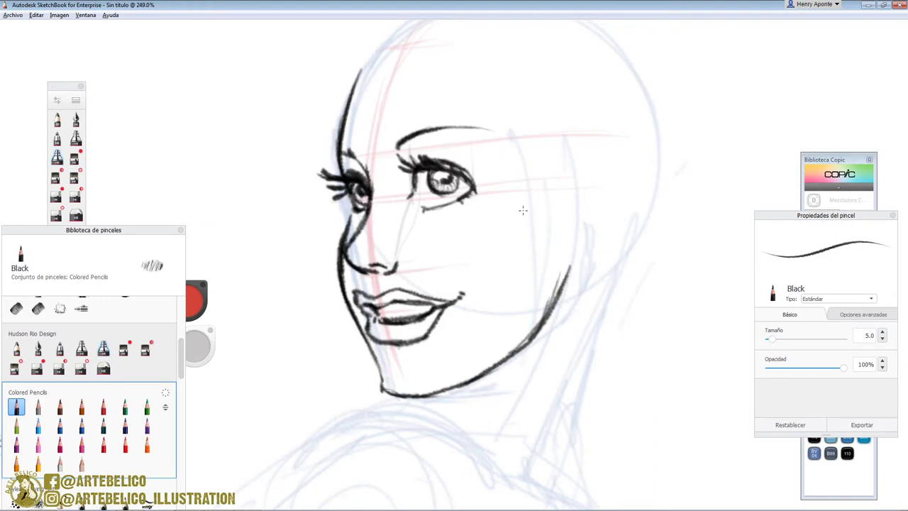
Clean up the underside of the nose with the Sharp Eraser and reinforce the forehead contour in black
click(37, 367)
drag(394, 264, 362, 270)
click(15, 407)
drag(338, 145, 376, 47)
Draw the top contour of the near shoulder below the chin with the Black pencil
key(space)
mouse_move(546, 237)
mouse_down()
mouse_move(519, 272)
mouse_move(501, 345)
mouse_up()
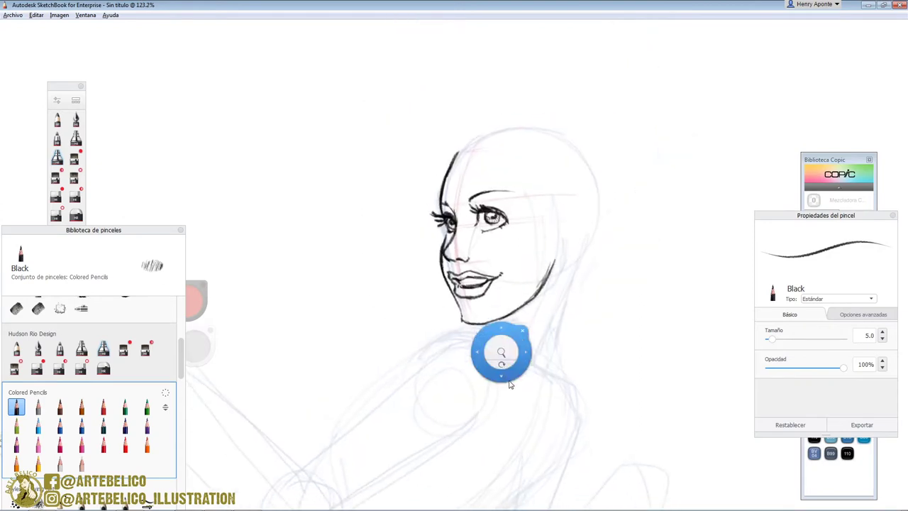
drag(511, 377, 514, 280)
mouse_move(488, 249)
mouse_down()
mouse_move(458, 246)
mouse_move(426, 275)
mouse_up()
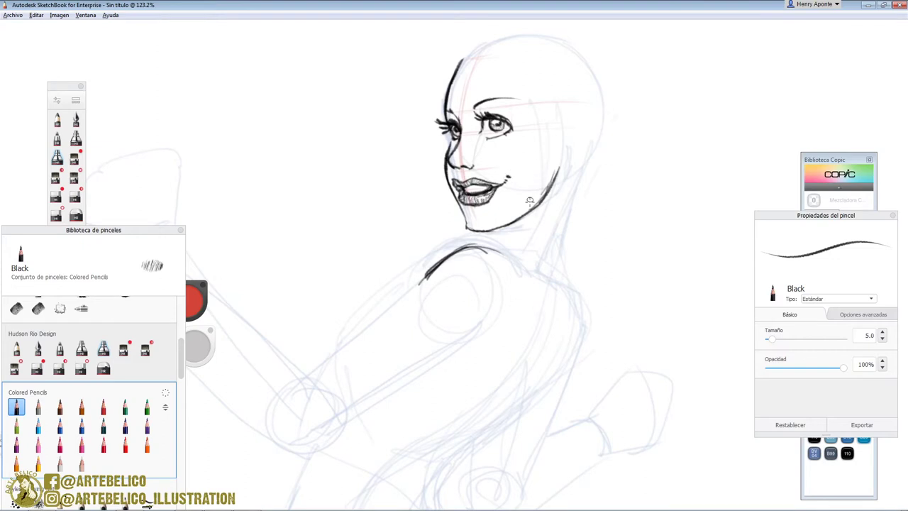
Draw straight hair strands down the near side of the face and wavy, curling locks on the far side
drag(490, 51, 541, 187)
drag(504, 71, 548, 206)
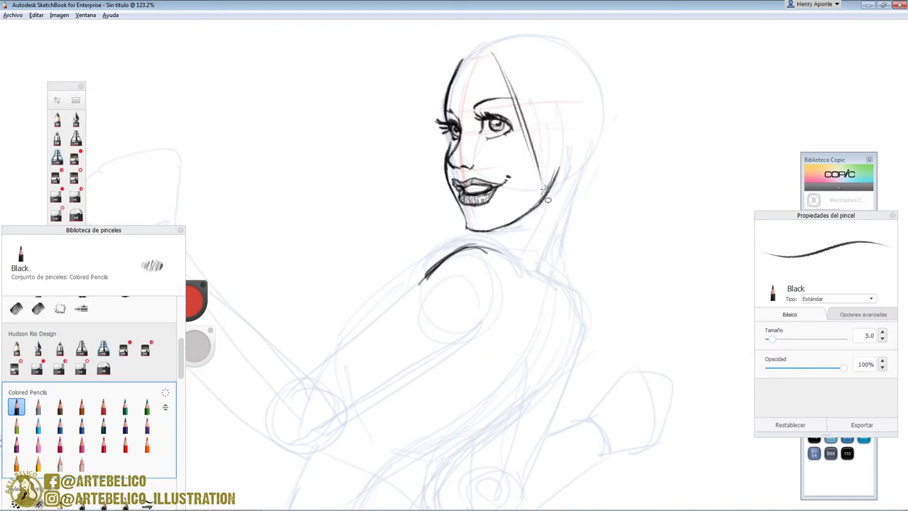
mouse_move(458, 50)
mouse_down()
mouse_move(432, 63)
mouse_move(405, 103)
mouse_move(402, 126)
mouse_move(433, 64)
mouse_move(404, 127)
mouse_move(411, 75)
mouse_move(410, 140)
mouse_up()
drag(411, 93, 403, 142)
drag(430, 65, 397, 133)
mouse_move(432, 74)
mouse_down()
mouse_move(423, 145)
mouse_move(388, 146)
mouse_move(417, 175)
mouse_move(428, 170)
mouse_move(418, 241)
mouse_up()
drag(434, 200, 450, 246)
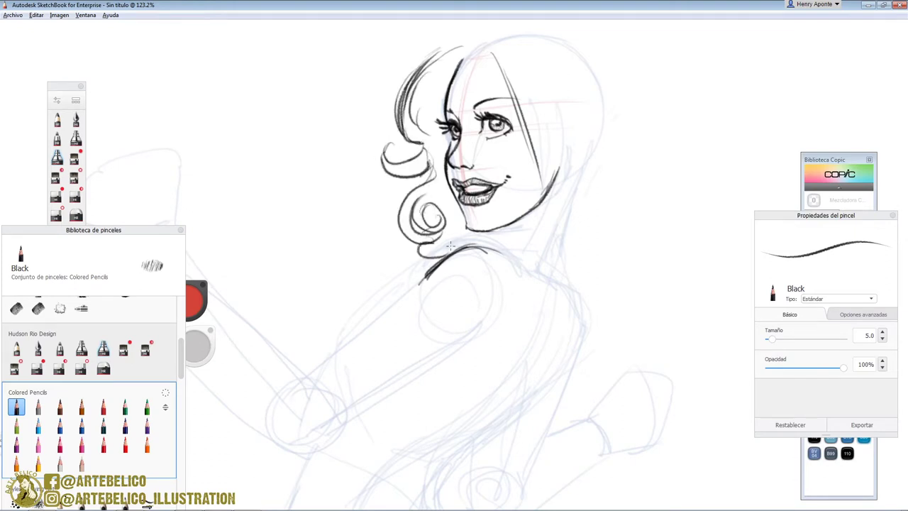
Draw the hair parting at the top of the forehead and long strands sweeping back over the head
key(space)
drag(514, 235, 510, 321)
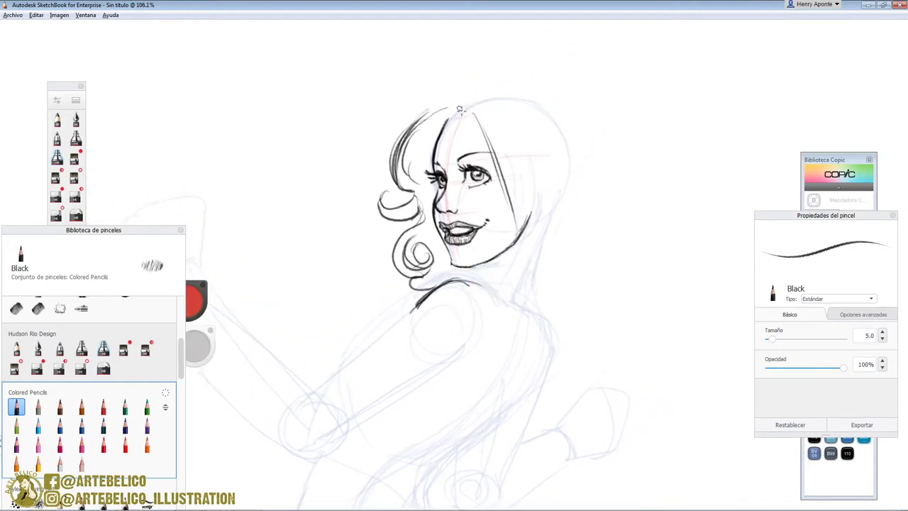
drag(462, 98, 488, 108)
drag(453, 109, 495, 117)
mouse_move(461, 91)
mouse_down()
mouse_move(517, 131)
mouse_move(539, 169)
mouse_up()
drag(489, 89, 553, 215)
Erase the rear end of the jawline with the Sharp Eraser and draw a curling lock beside the jaw in black
click(37, 366)
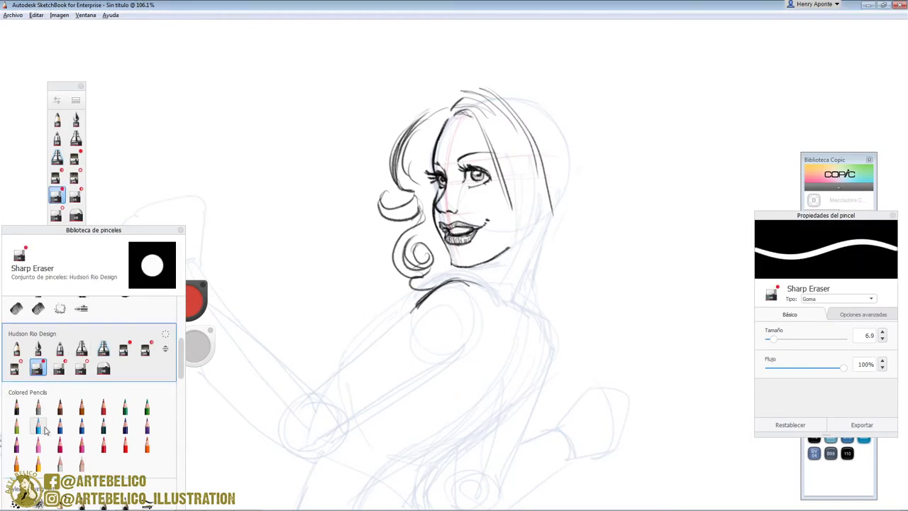
click(16, 406)
drag(501, 176, 502, 242)
mouse_move(533, 190)
mouse_down()
mouse_move(493, 262)
mouse_move(529, 281)
mouse_up()
drag(495, 264, 529, 277)
drag(547, 216, 502, 292)
mouse_move(524, 277)
mouse_down()
mouse_move(529, 233)
mouse_move(470, 105)
mouse_move(562, 81)
mouse_move(572, 95)
mouse_move(550, 227)
mouse_up()
Draw the hair tie at the back of the crown and the contour of the hair around the back of the head
drag(581, 92, 547, 231)
mouse_move(490, 79)
mouse_down()
mouse_move(573, 75)
mouse_move(546, 76)
mouse_move(580, 85)
mouse_move(581, 118)
mouse_up()
drag(582, 114, 552, 220)
drag(578, 133, 549, 223)
drag(567, 173, 553, 223)
mouse_move(582, 118)
mouse_down()
mouse_move(567, 218)
mouse_move(549, 230)
mouse_up()
Add strands hanging beside the neck, redraw the line under the chin and erase excess from the shoulder line
mouse_move(529, 127)
mouse_down()
mouse_move(529, 285)
mouse_move(488, 264)
mouse_up()
drag(519, 188, 495, 278)
mouse_move(559, 180)
mouse_down()
mouse_move(543, 281)
mouse_move(528, 300)
mouse_up()
mouse_move(575, 204)
mouse_down()
mouse_move(558, 225)
mouse_move(556, 304)
mouse_move(539, 295)
mouse_up()
drag(485, 270, 442, 284)
click(37, 368)
drag(412, 311, 435, 286)
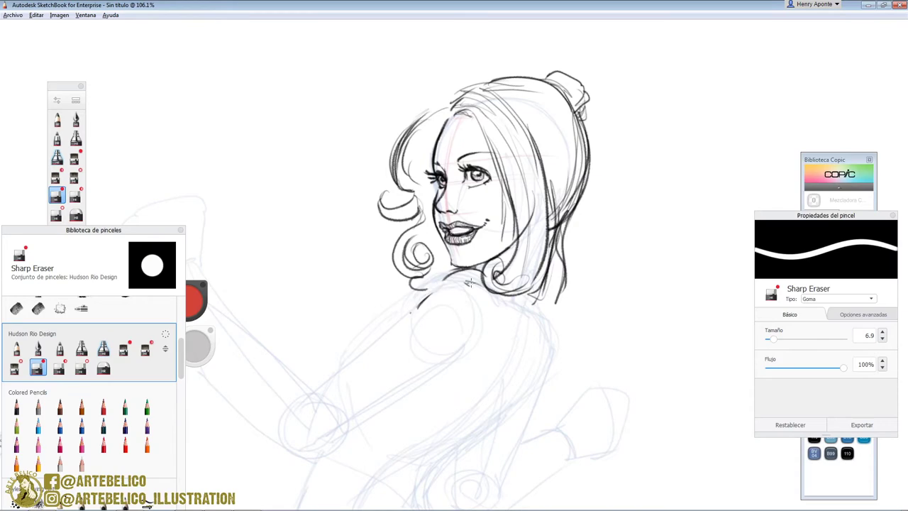
Outline the ponytail in black, arching from the hair tie down to a curled end behind the neck
click(16, 406)
mouse_move(538, 77)
mouse_down()
mouse_move(589, 36)
mouse_move(625, 199)
mouse_up()
drag(637, 150, 598, 249)
drag(586, 100, 590, 133)
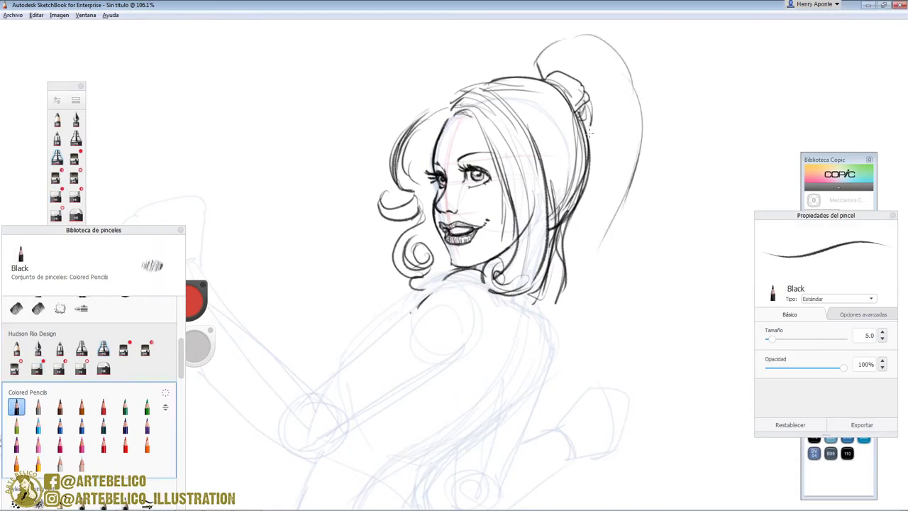
drag(573, 205, 620, 271)
mouse_move(607, 233)
mouse_down()
mouse_move(599, 294)
mouse_move(622, 268)
mouse_up()
drag(623, 191, 576, 271)
mouse_move(605, 234)
mouse_down()
mouse_move(583, 282)
mouse_move(623, 170)
mouse_move(568, 287)
mouse_up()
Fill the ponytail with flowing strands, shade the hair tie and darken the wave beside the forehead
mouse_move(588, 99)
mouse_down()
mouse_move(599, 213)
mouse_move(602, 170)
mouse_up()
drag(572, 68, 591, 201)
mouse_move(552, 76)
mouse_down()
mouse_move(575, 63)
mouse_move(614, 122)
mouse_move(609, 92)
mouse_up()
mouse_move(542, 78)
mouse_down()
mouse_move(558, 46)
mouse_move(628, 84)
mouse_up()
mouse_move(580, 107)
mouse_down()
mouse_move(586, 98)
mouse_move(573, 97)
mouse_move(553, 74)
mouse_move(566, 75)
mouse_up()
drag(575, 88, 552, 65)
mouse_move(451, 105)
mouse_down()
mouse_move(416, 111)
mouse_move(395, 156)
mouse_move(401, 181)
mouse_up()
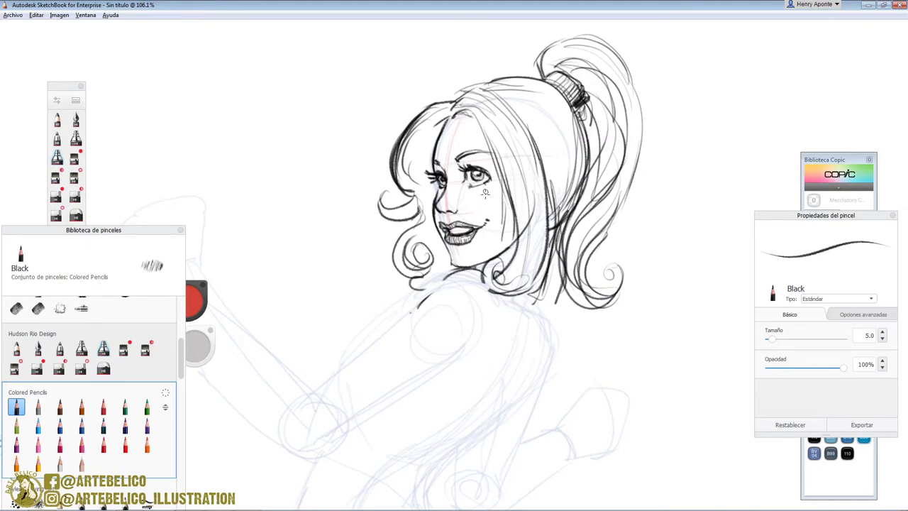
Outline the near shoulder and both sides of the upper arm down to the elbow in black
drag(470, 268, 396, 319)
drag(440, 277, 377, 338)
drag(484, 334, 351, 429)
mouse_move(402, 316)
mouse_down()
mouse_move(314, 385)
mouse_move(313, 398)
mouse_move(306, 383)
mouse_move(292, 412)
mouse_up()
drag(428, 358, 540, 296)
mouse_move(483, 354)
mouse_down()
mouse_move(410, 394)
mouse_move(537, 318)
mouse_up()
Outline both sides of the near forearm from the elbow to the wrist with the Black pencil
key(space)
mouse_move(426, 212)
mouse_down()
mouse_move(472, 203)
mouse_move(410, 158)
mouse_up()
drag(443, 109, 386, 248)
drag(415, 82, 331, 212)
drag(350, 163, 317, 281)
drag(450, 100, 386, 255)
key(space)
drag(423, 220, 405, 285)
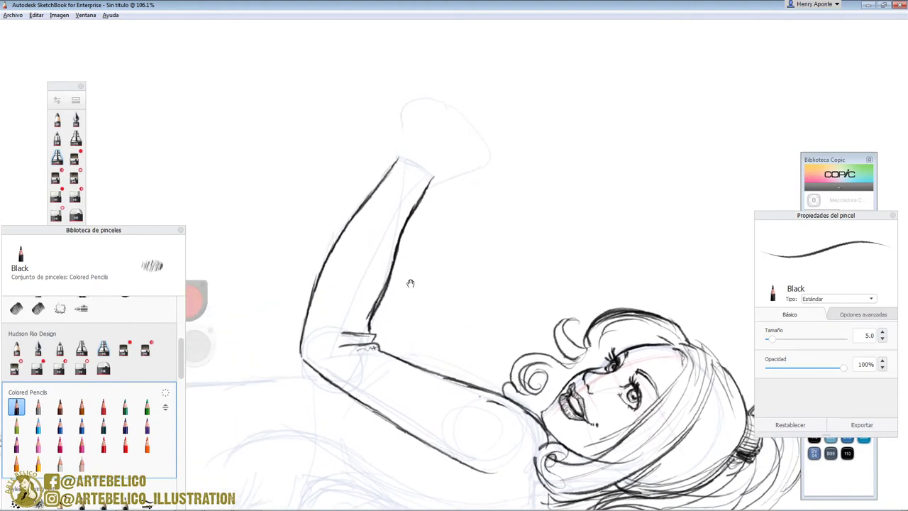
Close the raised wrist's cuff in black and sketch the hand's palm, thumb and fingers in Royal Blue
mouse_move(433, 178)
mouse_down()
mouse_move(397, 159)
mouse_move(430, 179)
mouse_up()
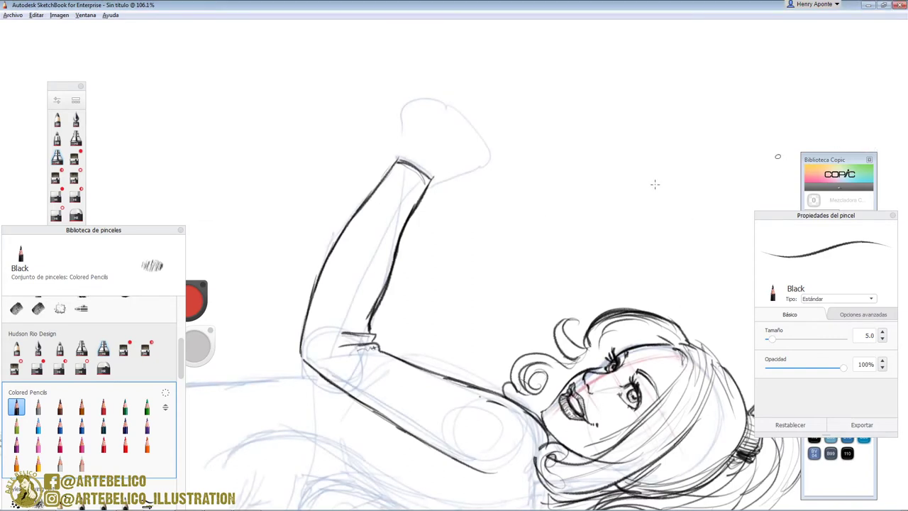
mouse_move(398, 162)
mouse_down()
mouse_move(403, 101)
mouse_move(454, 107)
mouse_move(445, 165)
mouse_move(482, 160)
mouse_move(490, 146)
mouse_up()
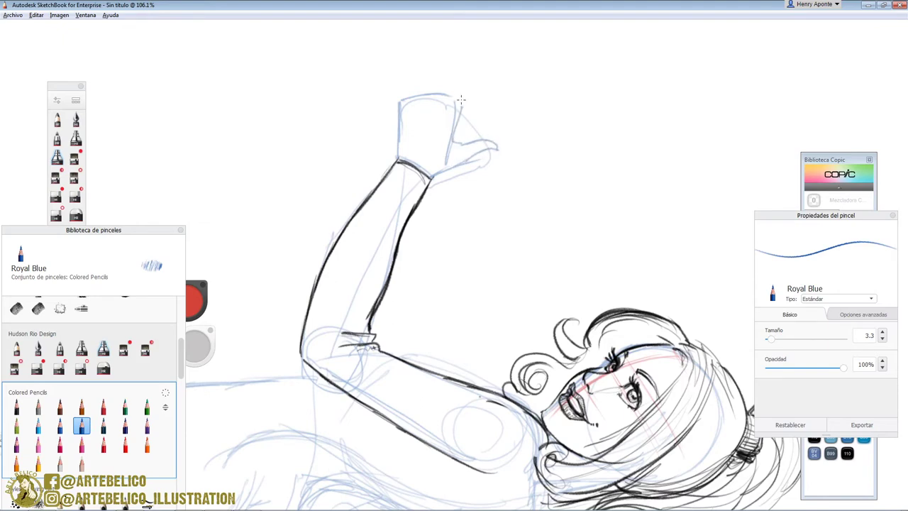
drag(446, 85, 423, 89)
Sketch the bust's contour in front of the near upper arm with the Royal Blue pencil
key(space)
drag(656, 268, 490, 114)
drag(565, 225, 453, 305)
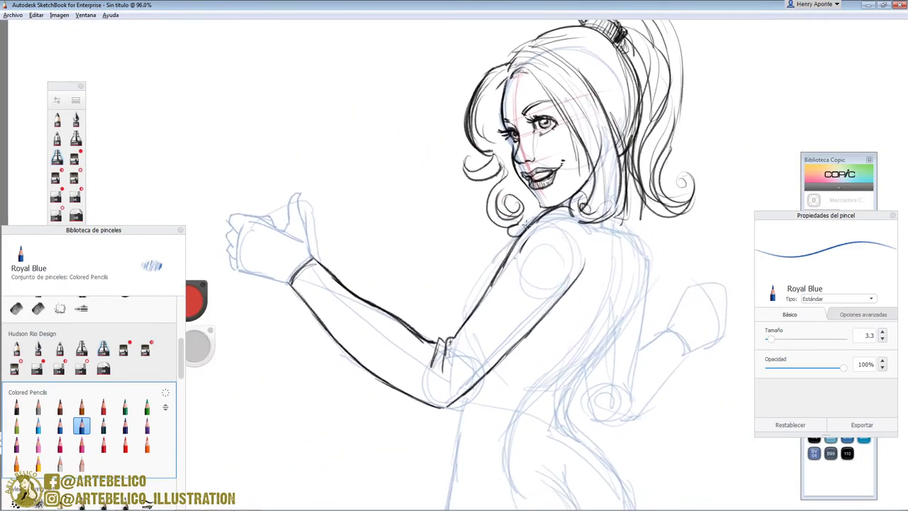
mouse_move(499, 244)
mouse_down()
mouse_move(409, 285)
mouse_move(413, 318)
mouse_up()
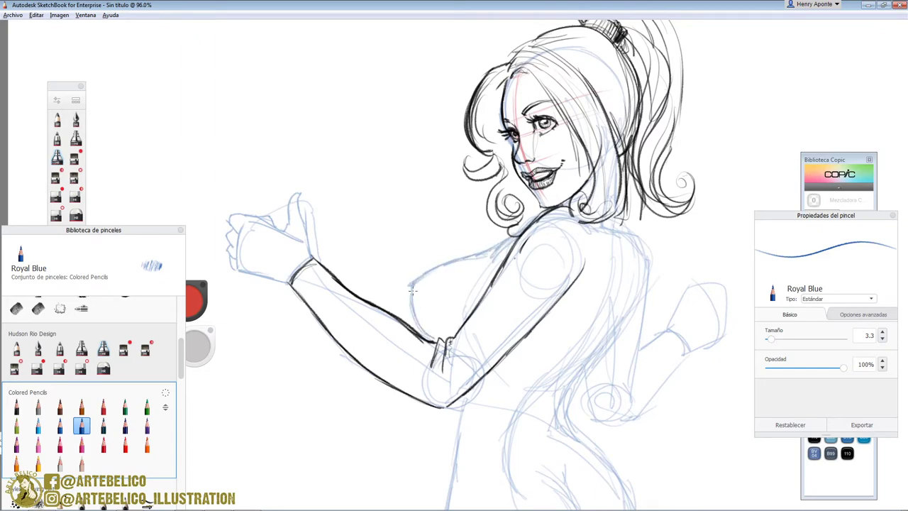
mouse_move(505, 241)
mouse_down()
mouse_move(470, 298)
mouse_move(475, 273)
mouse_up()
Sketch the curve of the back and the jacket's lower hem in Royal Blue
mouse_move(649, 250)
mouse_down()
mouse_move(645, 312)
mouse_move(589, 349)
mouse_up()
mouse_move(473, 383)
mouse_down()
mouse_move(575, 387)
mouse_move(478, 388)
mouse_up()
drag(478, 389, 571, 400)
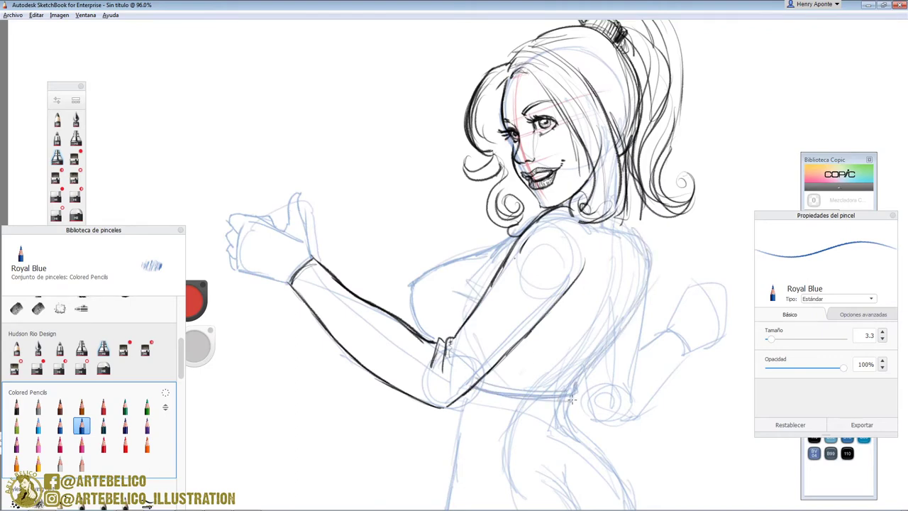
drag(594, 363, 638, 273)
Sketch the front of the waist, the slanted waistband and the hip lines in Royal Blue below the hem
drag(468, 399, 473, 250)
mouse_move(499, 343)
mouse_down()
mouse_move(487, 332)
mouse_move(461, 341)
mouse_move(596, 280)
mouse_move(465, 329)
mouse_up()
mouse_move(461, 407)
mouse_down()
mouse_move(610, 417)
mouse_move(645, 363)
mouse_up()
drag(581, 331, 599, 420)
drag(461, 400, 469, 488)
Reinforce the crown of the hair and add strands to the front wave beside the face in black
key(space)
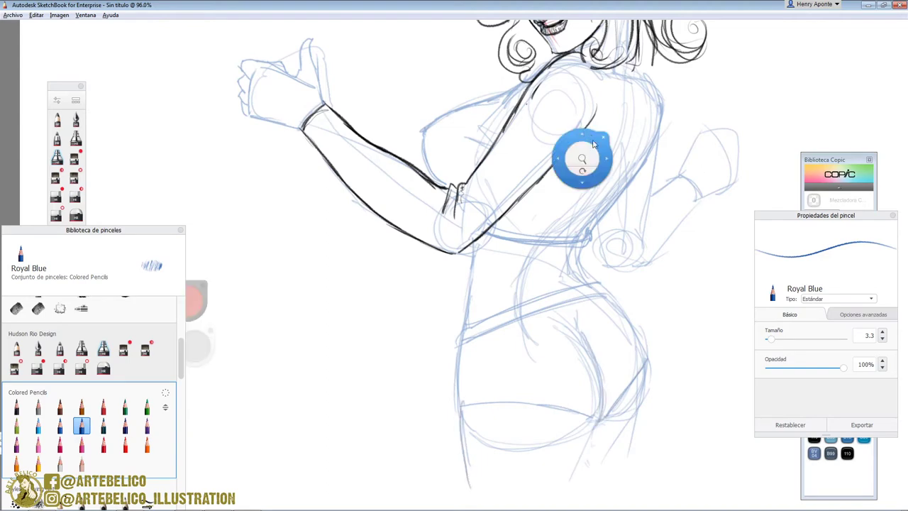
drag(582, 160, 566, 239)
mouse_move(585, 79)
mouse_down()
mouse_move(562, 144)
mouse_move(533, 71)
mouse_move(512, 126)
mouse_move(512, 58)
mouse_up()
drag(481, 86, 534, 44)
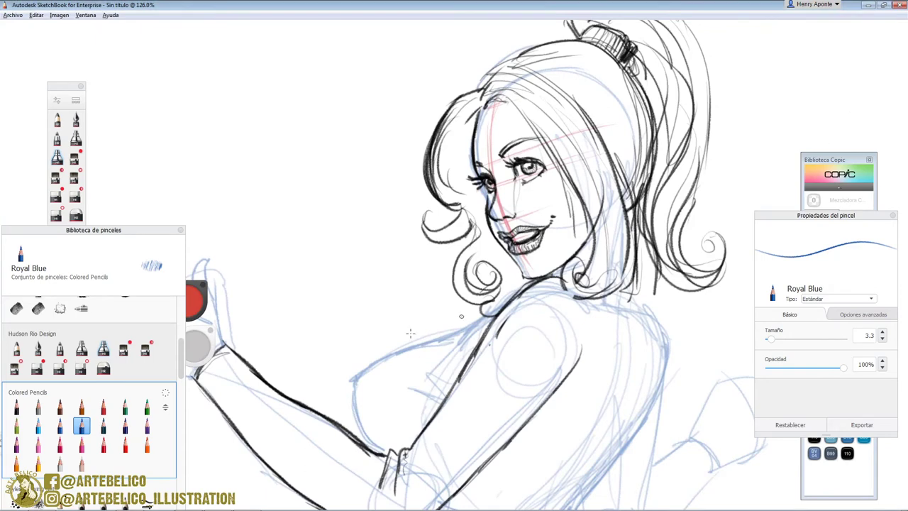
click(16, 407)
drag(871, 151, 869, 146)
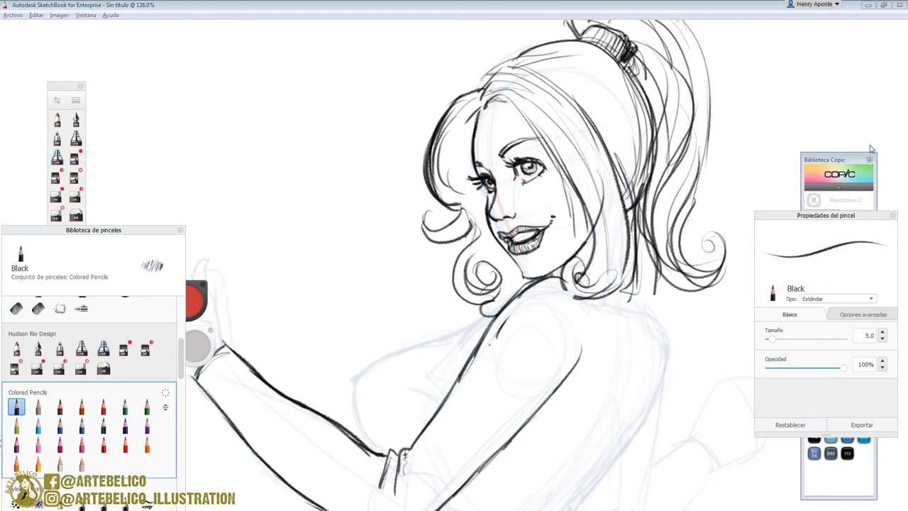
mouse_move(474, 86)
mouse_down()
mouse_move(492, 61)
mouse_move(565, 35)
mouse_up()
mouse_move(470, 121)
mouse_down()
mouse_move(441, 159)
mouse_move(449, 165)
mouse_up()
drag(473, 114, 453, 182)
drag(473, 115, 461, 183)
mouse_move(474, 116)
mouse_down()
mouse_move(467, 184)
mouse_move(475, 170)
mouse_move(485, 234)
mouse_up()
Shade the hair between the cheek and the front curl with fine black strokes
mouse_move(470, 199)
mouse_down()
mouse_move(437, 236)
mouse_move(458, 231)
mouse_move(504, 277)
mouse_up()
key(space)
drag(500, 242, 512, 281)
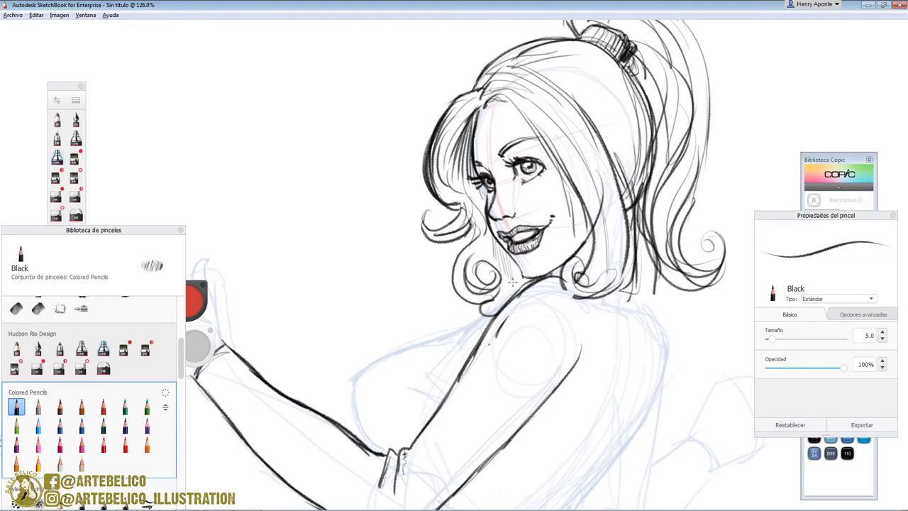
drag(478, 200, 483, 248)
Outline the bust and the edges of the jacket's front opening with the Black pencil
key(space)
mouse_move(500, 315)
mouse_down()
mouse_move(564, 153)
mouse_move(475, 178)
mouse_move(427, 212)
mouse_up()
drag(419, 249, 420, 269)
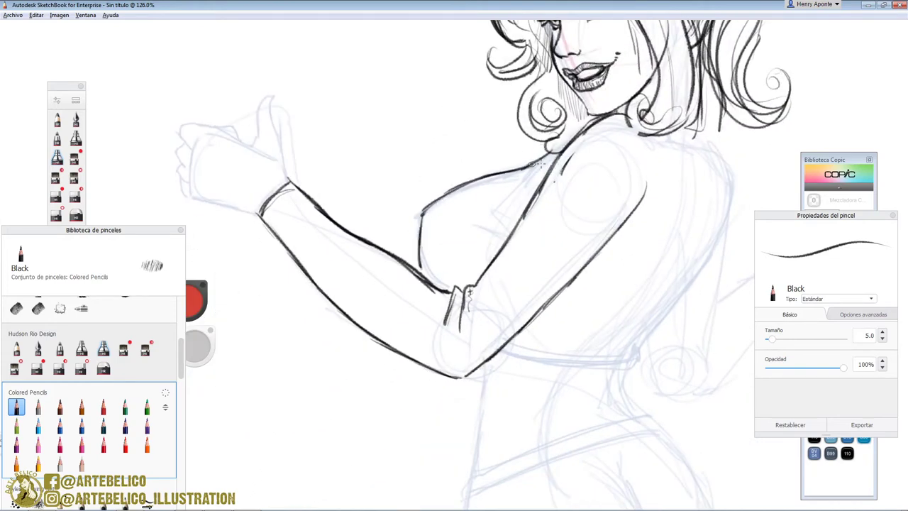
drag(515, 183, 434, 263)
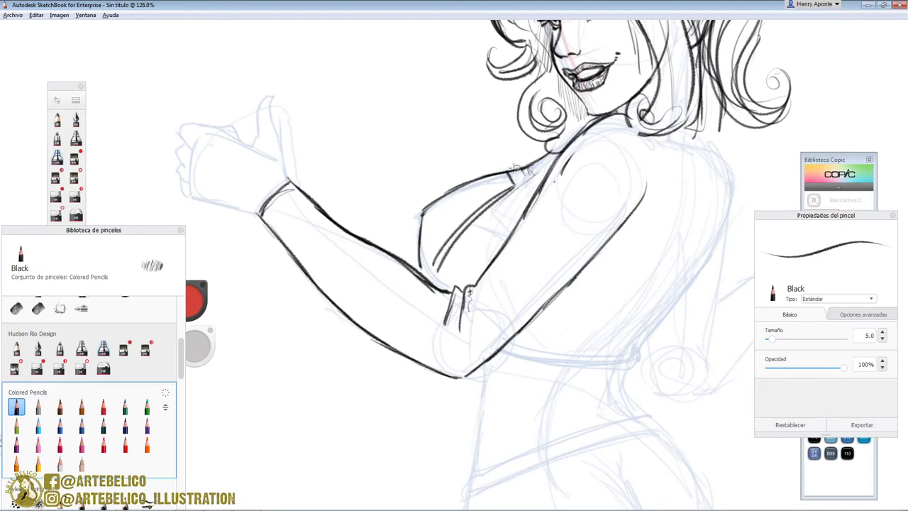
mouse_move(524, 179)
mouse_down()
mouse_move(520, 196)
mouse_move(443, 271)
mouse_move(432, 262)
mouse_move(516, 183)
mouse_up()
mouse_move(520, 167)
mouse_down()
mouse_move(528, 182)
mouse_move(505, 189)
mouse_move(453, 241)
mouse_up()
Clean up the front opening's stray lines with the Sharp Eraser and darken its edges and end bands in black
click(61, 196)
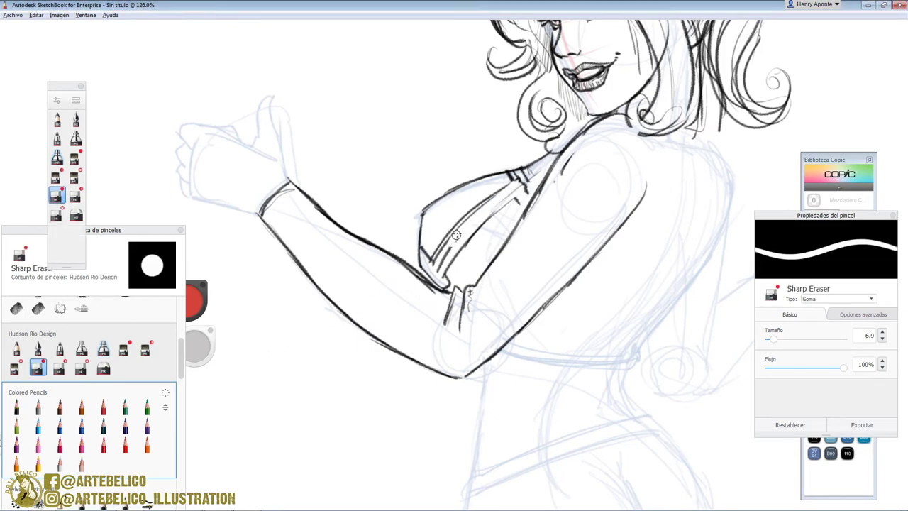
mouse_move(506, 189)
mouse_down()
mouse_move(459, 229)
mouse_move(438, 265)
mouse_up()
click(16, 406)
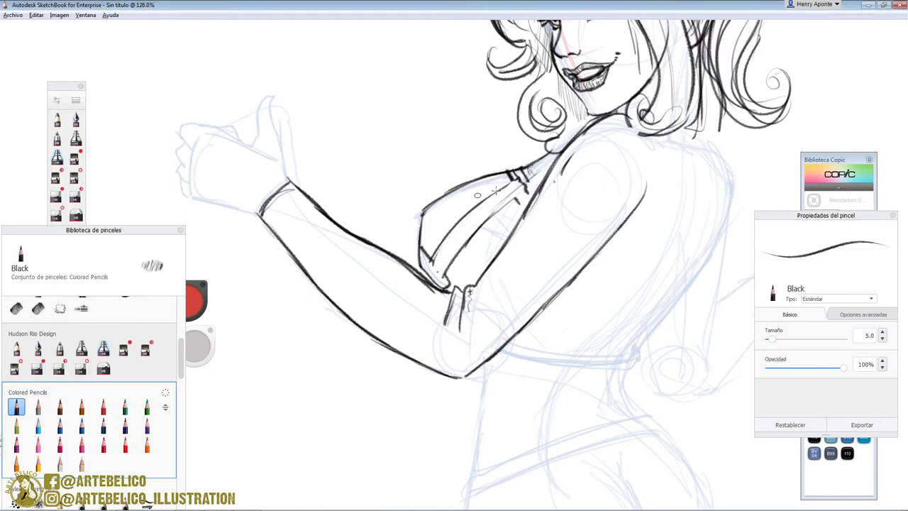
drag(535, 199, 510, 176)
mouse_move(451, 275)
mouse_down()
mouse_move(517, 201)
mouse_move(523, 169)
mouse_move(431, 256)
mouse_up()
drag(422, 243, 431, 257)
drag(487, 225, 444, 276)
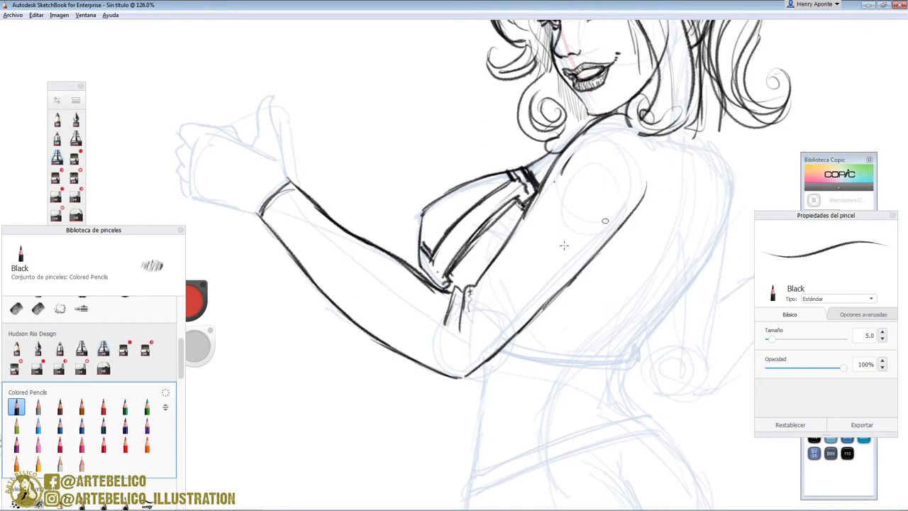
Hatch the bust and the strip inside the front opening with fine black strokes
mouse_move(424, 231)
mouse_down()
mouse_move(422, 276)
mouse_move(439, 215)
mouse_up()
drag(441, 203, 439, 231)
mouse_move(549, 170)
mouse_down()
mouse_move(578, 134)
mouse_move(552, 154)
mouse_up()
drag(424, 274, 424, 253)
drag(429, 278, 432, 258)
mouse_move(437, 283)
mouse_down()
mouse_move(437, 253)
mouse_move(484, 199)
mouse_move(514, 182)
mouse_up()
drag(514, 201, 524, 173)
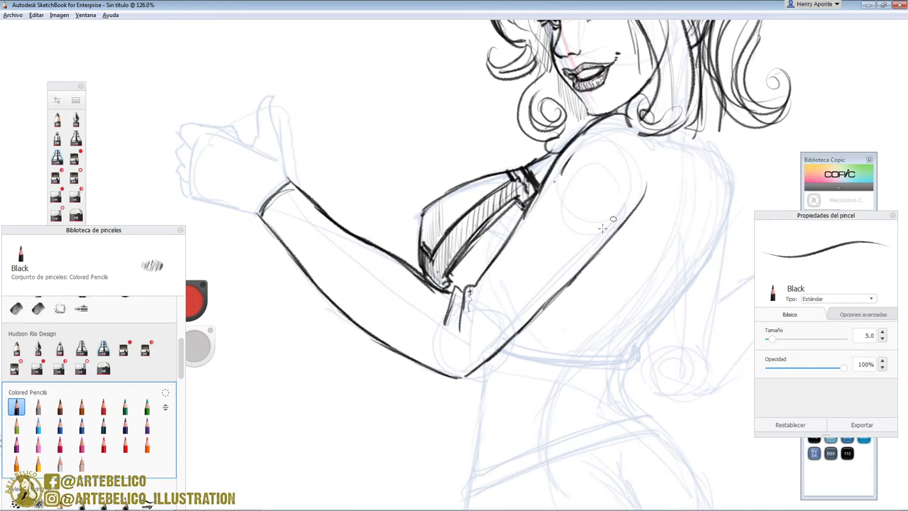
Erase the underside of the near upper arm with the Sharp Eraser and redraw it in black with jagged sleeve folds
mouse_move(639, 195)
mouse_down()
mouse_move(594, 241)
mouse_move(542, 263)
mouse_move(598, 254)
mouse_up()
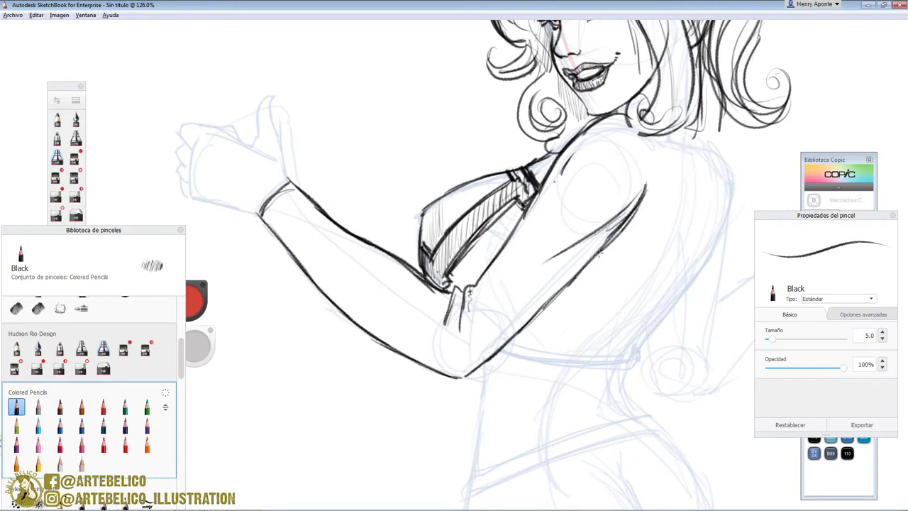
click(37, 368)
drag(625, 226, 532, 319)
click(17, 406)
drag(645, 189, 568, 268)
drag(606, 245, 529, 281)
mouse_move(586, 269)
mouse_down()
mouse_move(556, 307)
mouse_move(507, 330)
mouse_up()
drag(560, 303, 484, 329)
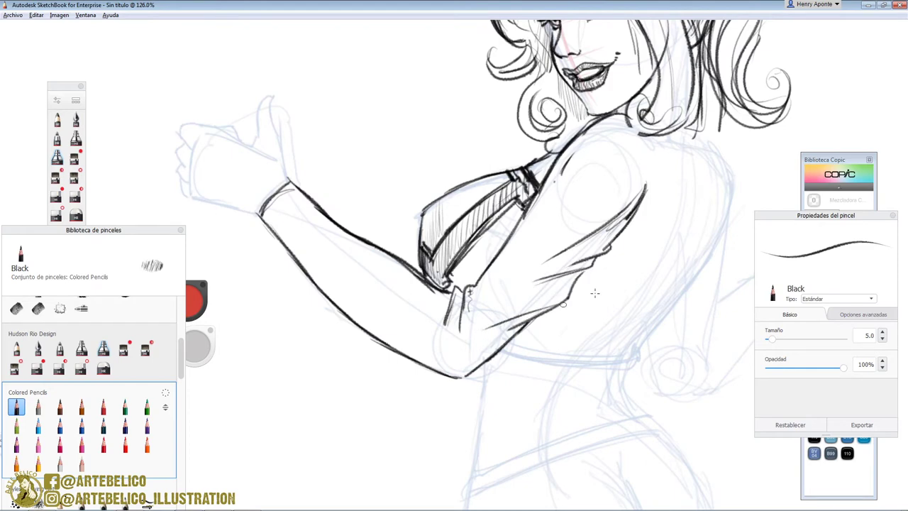
Outline the nape, far shoulder, back and the jacket's lower edge in black
drag(701, 56, 711, 138)
mouse_move(682, 132)
mouse_down()
mouse_move(712, 137)
mouse_move(735, 197)
mouse_up()
mouse_move(722, 228)
mouse_down()
mouse_move(639, 345)
mouse_move(643, 359)
mouse_move(508, 345)
mouse_up()
drag(638, 342, 643, 347)
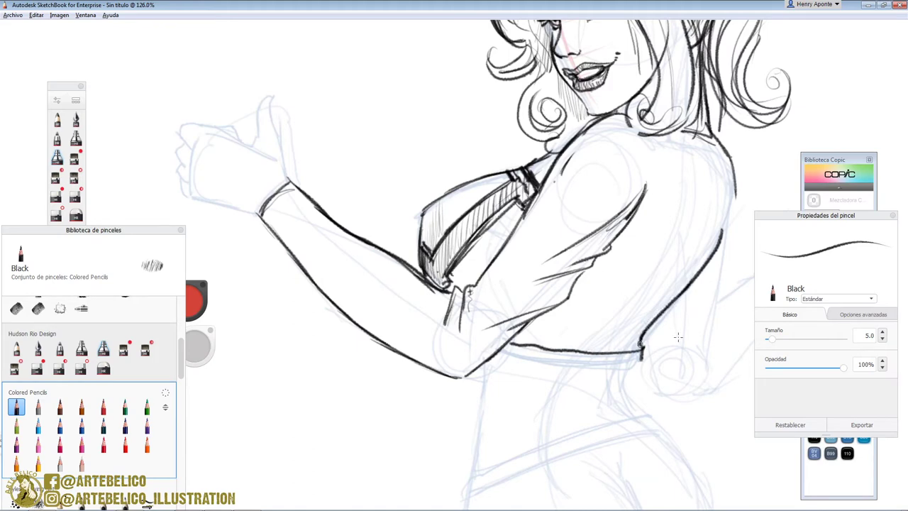
Erase the jacket's lower edge with the Sharp Eraser and redraw it in black as a narrow double-line hem band
key(space)
mouse_move(555, 313)
mouse_down()
mouse_move(545, 323)
mouse_move(563, 319)
mouse_up()
mouse_move(492, 338)
mouse_down()
mouse_move(456, 272)
mouse_move(583, 259)
mouse_up()
click(38, 366)
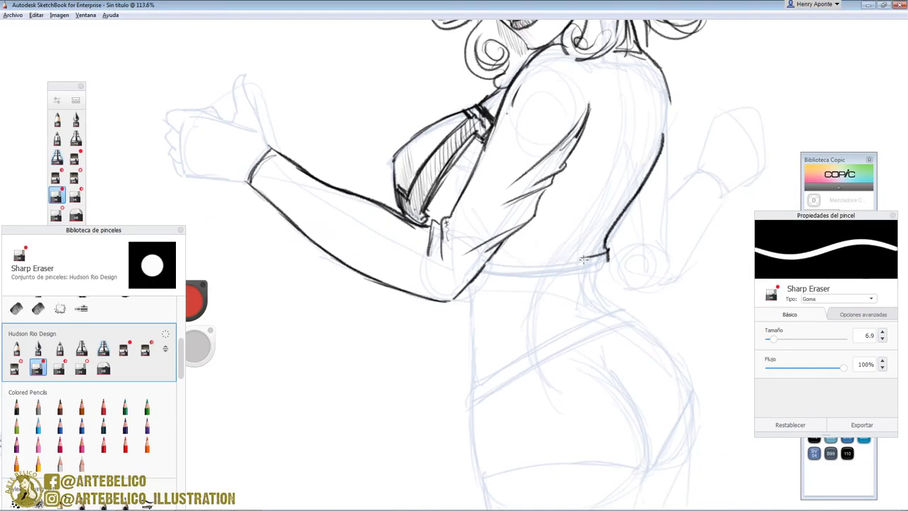
click(17, 406)
mouse_move(607, 251)
mouse_down()
mouse_move(481, 266)
mouse_move(608, 256)
mouse_up()
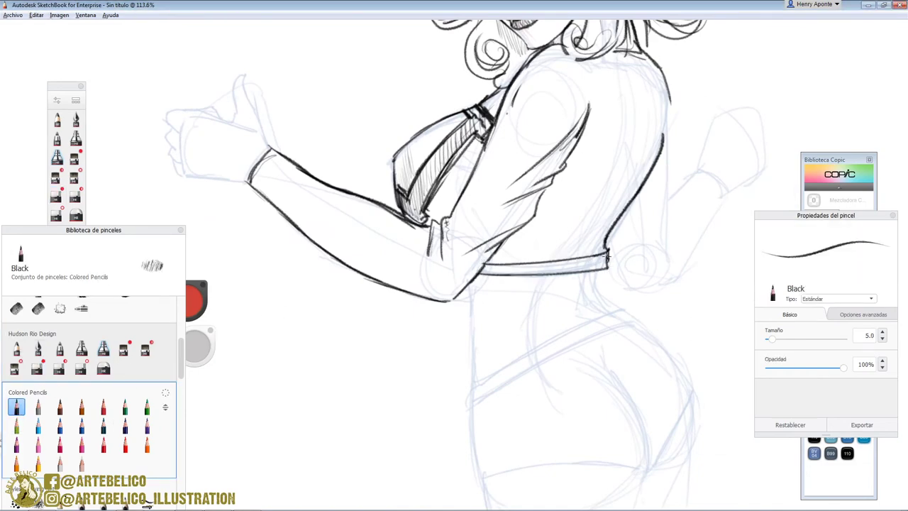
Add a back fold and hatch the bust, near sleeve, forearm and jacket back with slanted black strokes
mouse_move(648, 109)
mouse_down()
mouse_move(586, 229)
mouse_move(566, 242)
mouse_up()
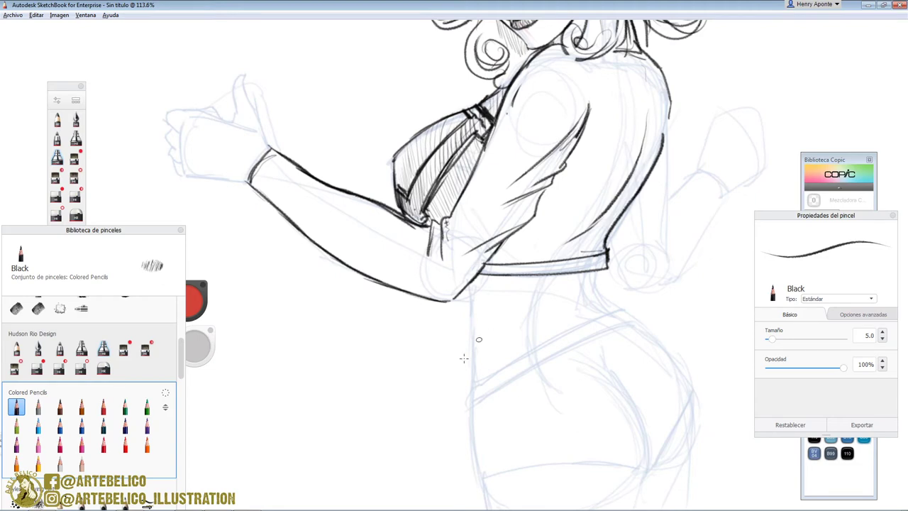
mouse_move(469, 164)
mouse_down()
mouse_move(485, 242)
mouse_move(488, 166)
mouse_move(511, 221)
mouse_move(509, 90)
mouse_move(518, 80)
mouse_move(542, 142)
mouse_move(545, 83)
mouse_move(567, 146)
mouse_move(582, 86)
mouse_up()
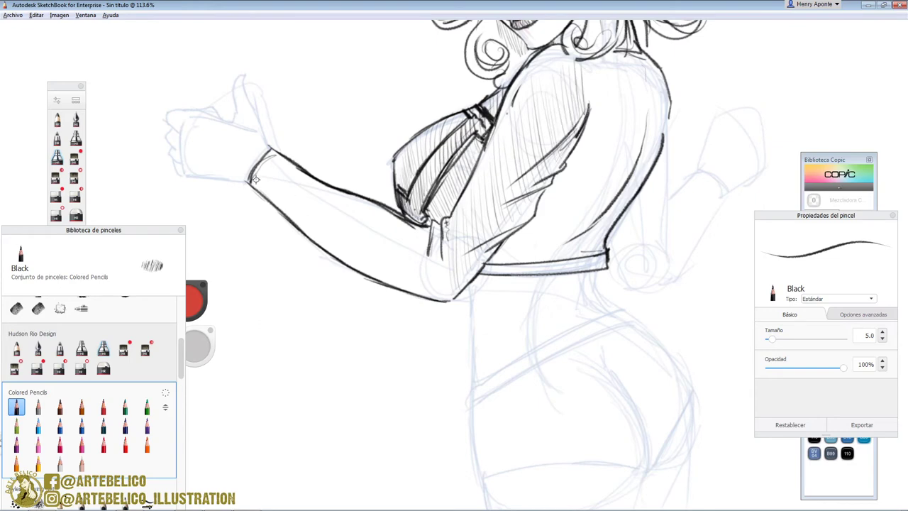
mouse_move(259, 176)
mouse_down()
mouse_move(282, 219)
mouse_move(268, 186)
mouse_move(276, 161)
mouse_move(303, 230)
mouse_move(346, 263)
mouse_move(337, 209)
mouse_move(365, 265)
mouse_move(370, 240)
mouse_move(417, 294)
mouse_move(438, 293)
mouse_move(453, 276)
mouse_up()
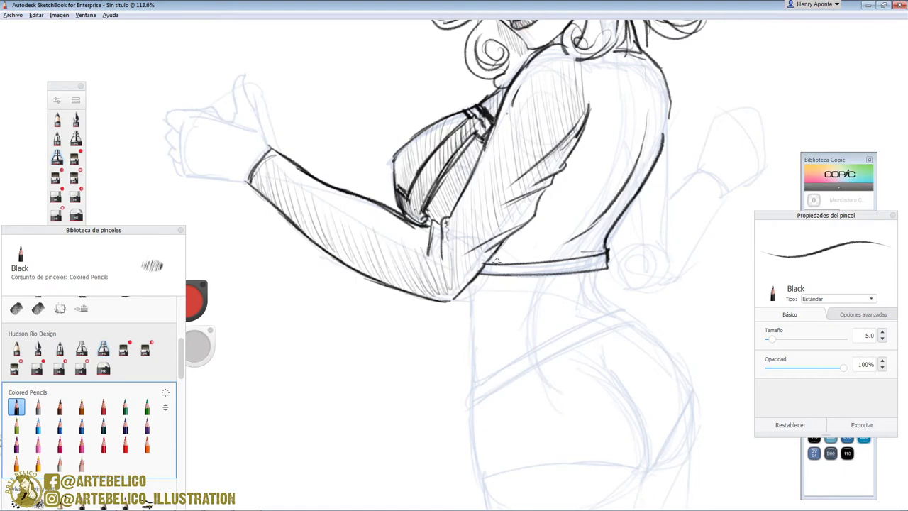
mouse_move(504, 244)
mouse_down()
mouse_move(525, 264)
mouse_move(578, 198)
mouse_move(562, 158)
mouse_move(583, 170)
mouse_move(629, 134)
mouse_move(646, 99)
mouse_move(602, 84)
mouse_move(606, 57)
mouse_up()
drag(637, 114, 631, 54)
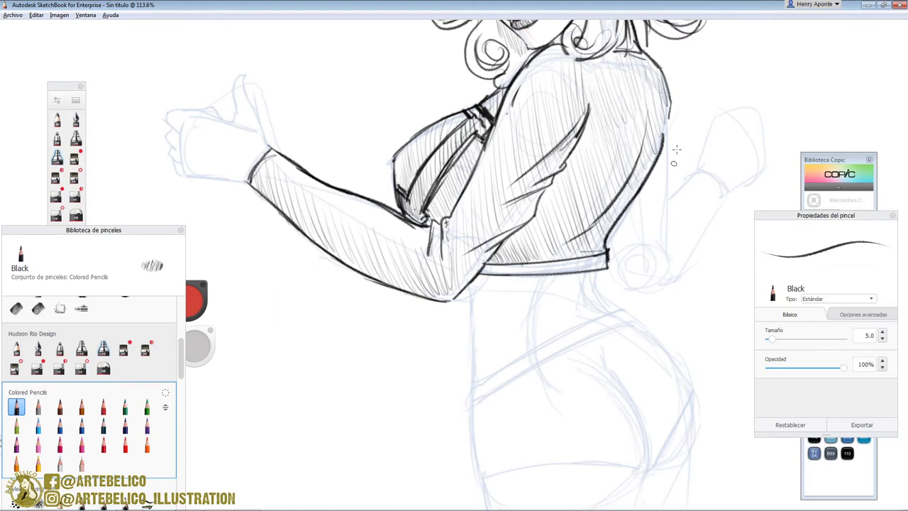
Outline the far arm from the back through the elbow to the wrist in black and hatch its sleeve
drag(668, 108, 654, 207)
drag(668, 177, 670, 245)
drag(664, 213, 671, 245)
drag(615, 217, 618, 262)
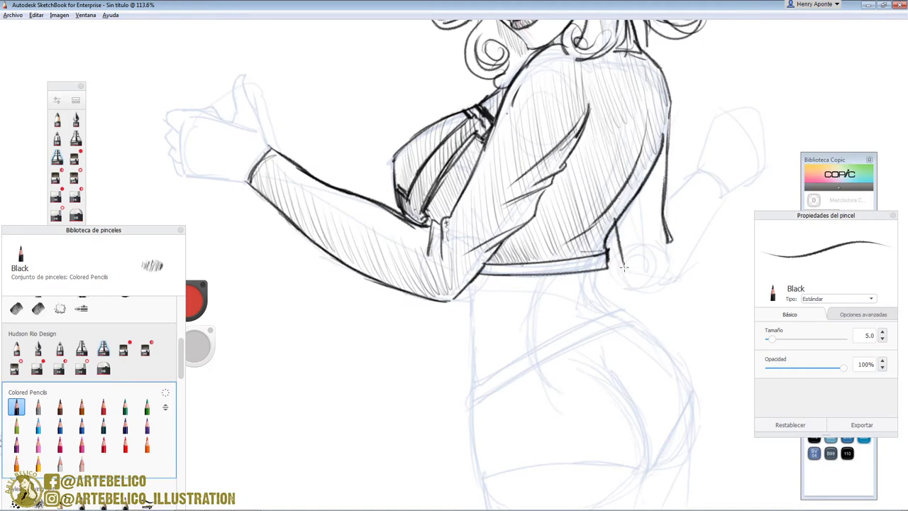
mouse_move(666, 208)
mouse_down()
mouse_move(700, 171)
mouse_move(712, 170)
mouse_move(723, 191)
mouse_move(707, 238)
mouse_move(648, 283)
mouse_up()
mouse_move(661, 173)
mouse_down()
mouse_move(635, 185)
mouse_move(650, 168)
mouse_move(626, 254)
mouse_move(640, 230)
mouse_move(653, 286)
mouse_up()
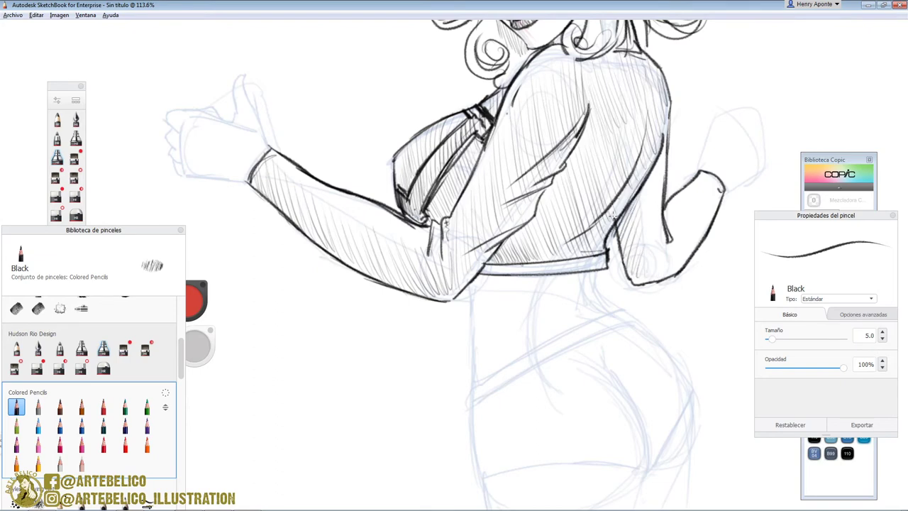
mouse_move(629, 246)
mouse_down()
mouse_move(630, 206)
mouse_move(657, 276)
mouse_move(671, 225)
mouse_up()
mouse_move(678, 258)
mouse_down()
mouse_move(681, 197)
mouse_move(696, 244)
mouse_move(708, 190)
mouse_up()
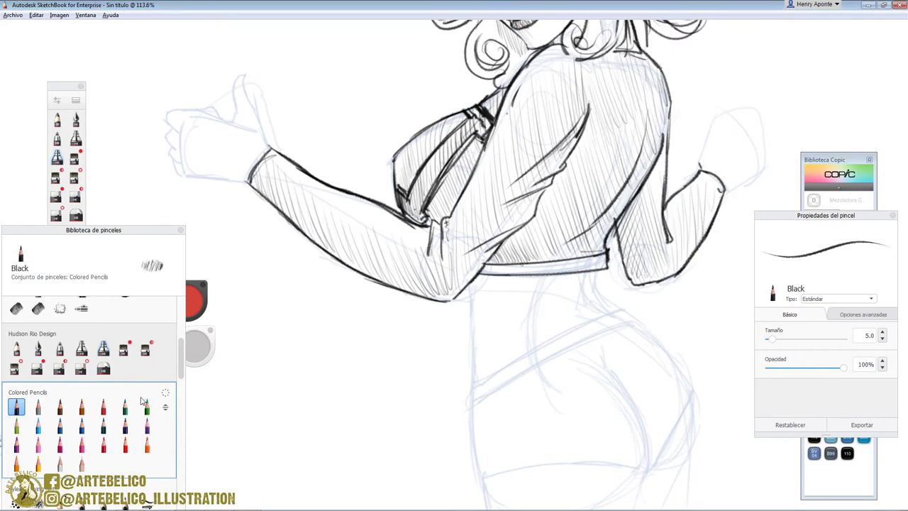
Sketch the far hand and an open, two-tiered folding fan around it in Royal Blue
click(81, 426)
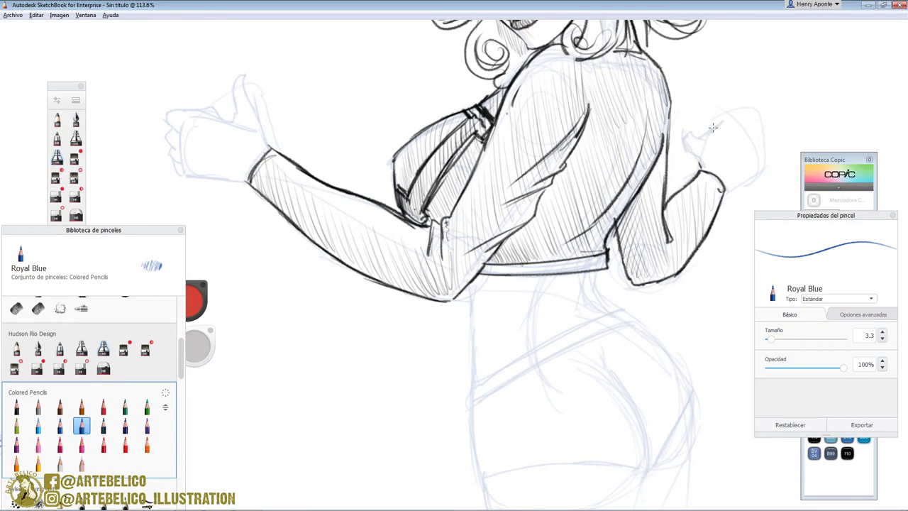
key(space)
drag(660, 212, 576, 288)
drag(629, 251, 493, 424)
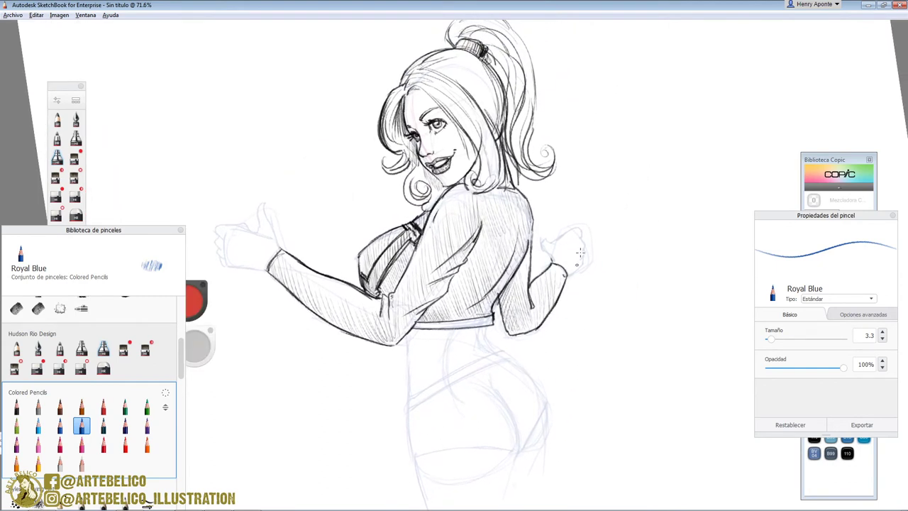
drag(600, 166, 570, 209)
drag(563, 167, 553, 219)
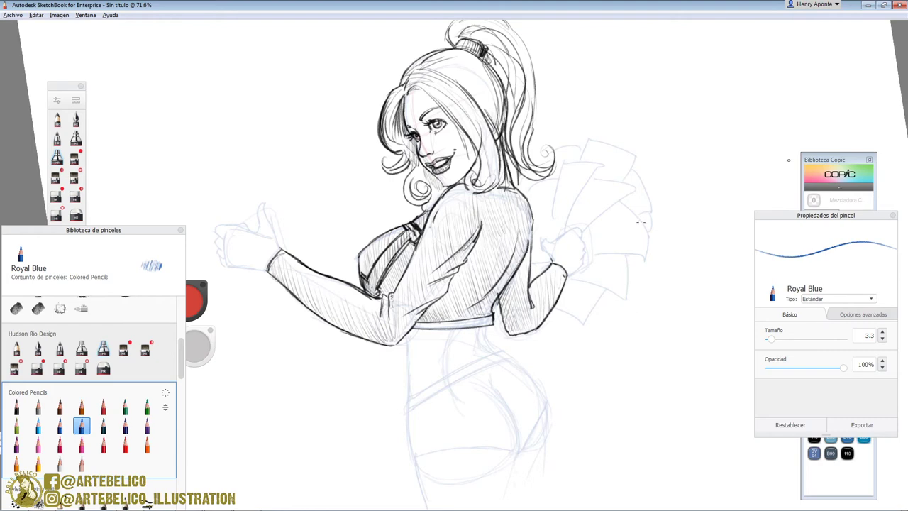
Outline the far hand in black, with its thumb and knuckles, up to the sleeve cuff
click(16, 406)
key(space)
mouse_move(584, 234)
mouse_down()
mouse_move(442, 271)
mouse_move(429, 304)
mouse_move(468, 351)
mouse_up()
mouse_move(460, 277)
mouse_down()
mouse_move(566, 247)
mouse_move(567, 327)
mouse_move(535, 385)
mouse_move(474, 358)
mouse_move(512, 402)
mouse_up()
drag(468, 349, 420, 398)
mouse_move(371, 376)
mouse_down()
mouse_move(315, 463)
mouse_move(339, 491)
mouse_up()
drag(386, 327, 374, 390)
drag(388, 301, 325, 425)
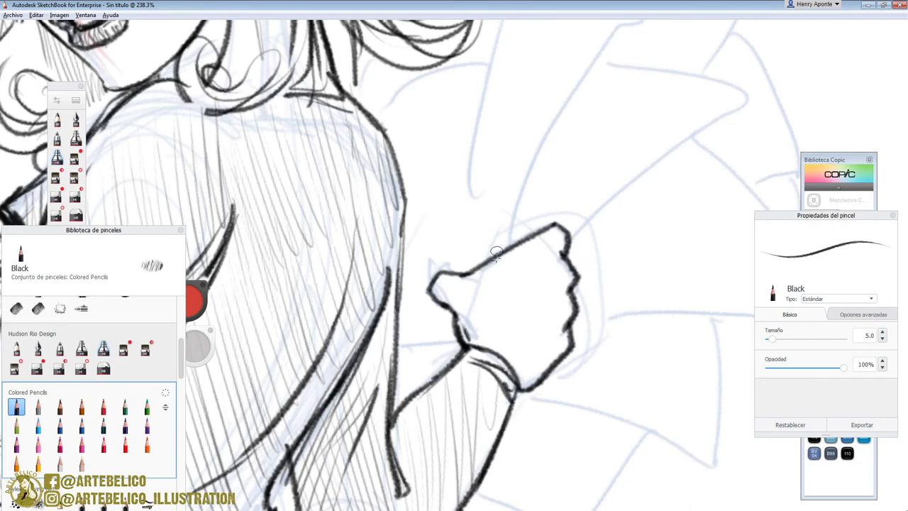
mouse_move(512, 242)
mouse_down()
mouse_move(537, 198)
mouse_move(594, 214)
mouse_move(436, 249)
mouse_move(431, 271)
mouse_move(454, 272)
mouse_move(454, 307)
mouse_up()
Outline the fan's upper front panels in black, radiating from the far hand
key(space)
mouse_move(495, 274)
mouse_down()
mouse_move(555, 175)
mouse_move(490, 181)
mouse_move(481, 278)
mouse_up()
mouse_move(545, 184)
mouse_down()
mouse_move(582, 203)
mouse_move(514, 268)
mouse_up()
mouse_move(577, 214)
mouse_down()
mouse_move(603, 246)
mouse_move(518, 268)
mouse_up()
mouse_move(564, 179)
mouse_down()
mouse_move(623, 228)
mouse_move(607, 283)
mouse_move(524, 273)
mouse_up()
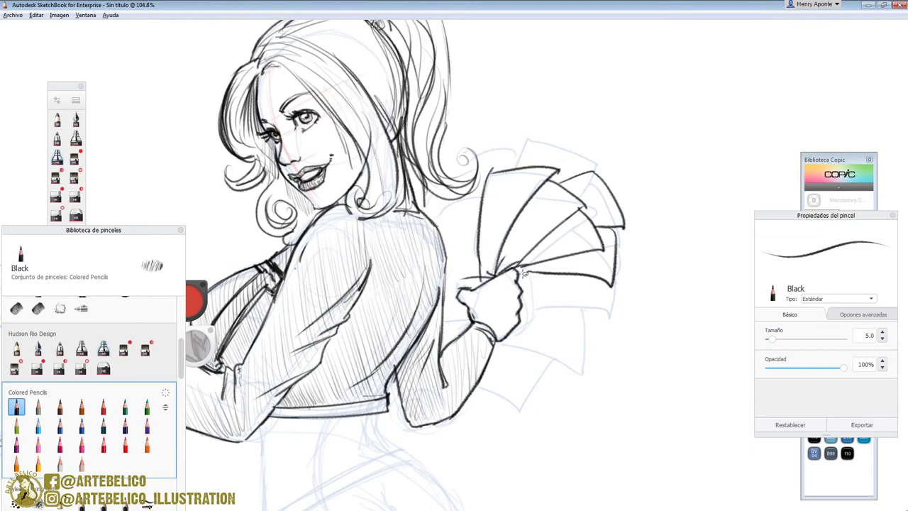
Outline the fan's lower front panels beneath the hand and the panel beside the shoulder in black
mouse_move(607, 286)
mouse_down()
mouse_move(573, 318)
mouse_move(523, 306)
mouse_move(492, 355)
mouse_move(519, 328)
mouse_move(581, 366)
mouse_up()
drag(600, 316, 541, 395)
mouse_move(505, 340)
mouse_down()
mouse_move(528, 392)
mouse_move(483, 428)
mouse_up()
drag(487, 427, 477, 329)
drag(480, 417, 424, 428)
drag(475, 312, 444, 334)
mouse_move(481, 196)
mouse_down()
mouse_move(444, 213)
mouse_move(468, 277)
mouse_up()
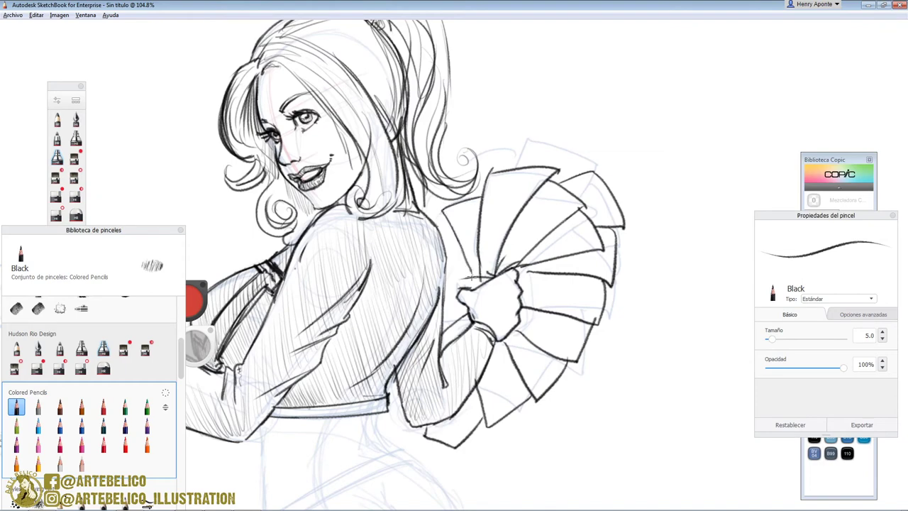
Outline the fan's rear row of panels in black and darken the hair behind the neck
mouse_move(475, 158)
mouse_down()
mouse_move(594, 156)
mouse_move(617, 183)
mouse_move(633, 241)
mouse_move(625, 250)
mouse_move(625, 310)
mouse_move(607, 315)
mouse_move(587, 349)
mouse_move(593, 361)
mouse_move(548, 391)
mouse_up()
mouse_move(403, 74)
mouse_down()
mouse_move(394, 127)
mouse_move(383, 135)
mouse_move(363, 78)
mouse_move(392, 93)
mouse_move(411, 186)
mouse_up()
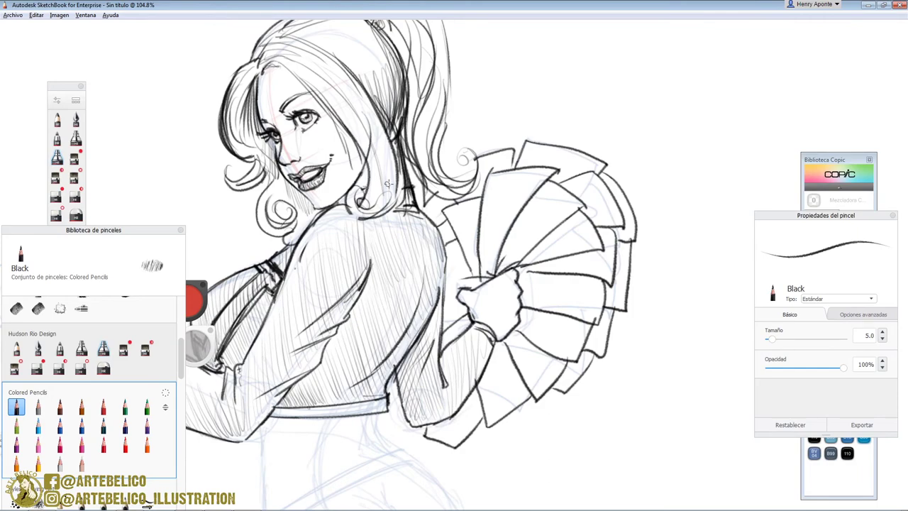
Outline the waist below the jacket hem and the rounded rear contour of the hips in black
key(space)
drag(468, 212, 437, 303)
mouse_move(424, 411)
mouse_down()
mouse_move(435, 217)
mouse_move(471, 116)
mouse_up()
mouse_move(424, 76)
mouse_down()
mouse_move(431, 113)
mouse_move(454, 134)
mouse_up()
mouse_move(222, 109)
mouse_down()
mouse_move(225, 223)
mouse_move(216, 263)
mouse_up()
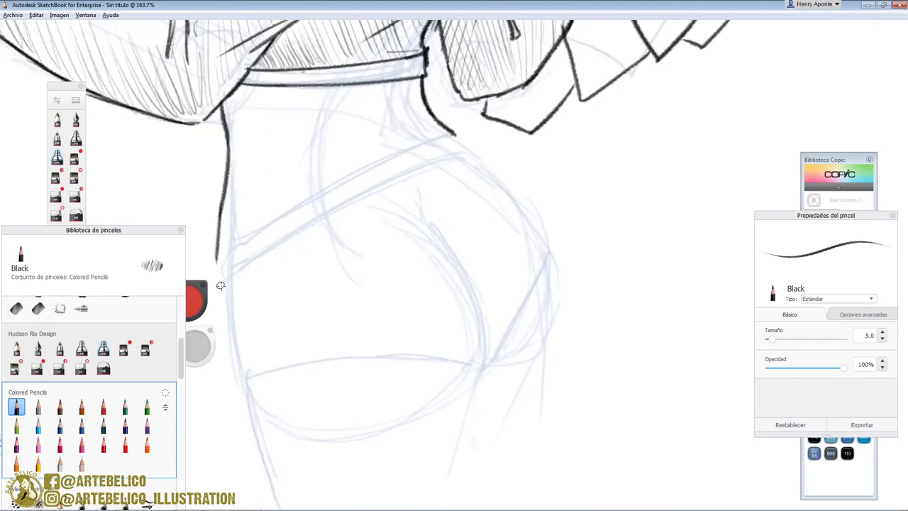
mouse_move(434, 115)
mouse_down()
mouse_move(536, 207)
mouse_move(561, 260)
mouse_move(548, 339)
mouse_up()
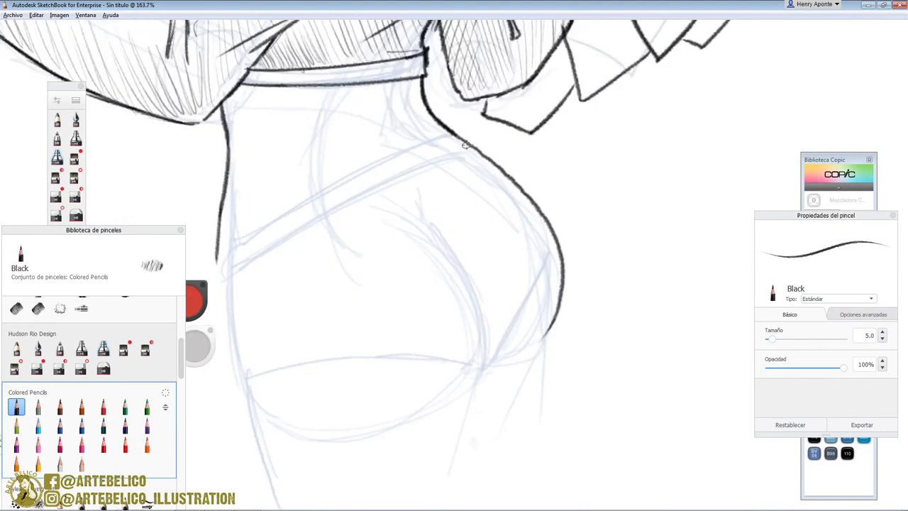
Outline the front hip and draw the slanted waistband of the shorts in black, filled with short hatching
mouse_move(215, 242)
mouse_down()
mouse_move(216, 305)
mouse_move(232, 390)
mouse_up()
drag(216, 249, 310, 205)
mouse_move(214, 280)
mouse_down()
mouse_move(425, 171)
mouse_move(493, 158)
mouse_up()
mouse_move(306, 203)
mouse_down()
mouse_move(439, 141)
mouse_move(491, 158)
mouse_move(480, 148)
mouse_up()
drag(231, 248, 219, 275)
mouse_move(234, 238)
mouse_down()
mouse_move(224, 271)
mouse_move(329, 193)
mouse_move(471, 146)
mouse_up()
drag(421, 211, 476, 265)
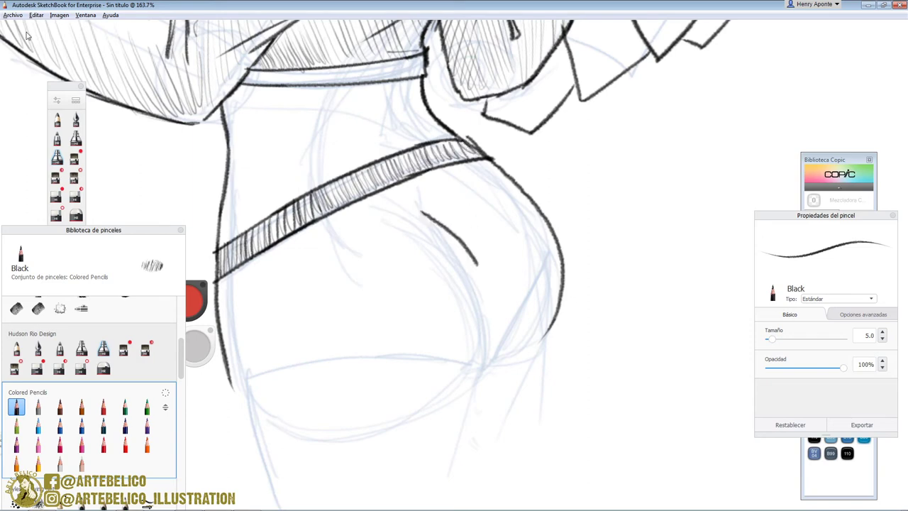
key(ctrl+z)
key(space)
mouse_move(476, 193)
mouse_down()
mouse_move(456, 249)
mouse_move(454, 236)
mouse_up()
mouse_move(431, 160)
mouse_down()
mouse_move(447, 183)
mouse_move(460, 285)
mouse_up()
key(ctrl+z)
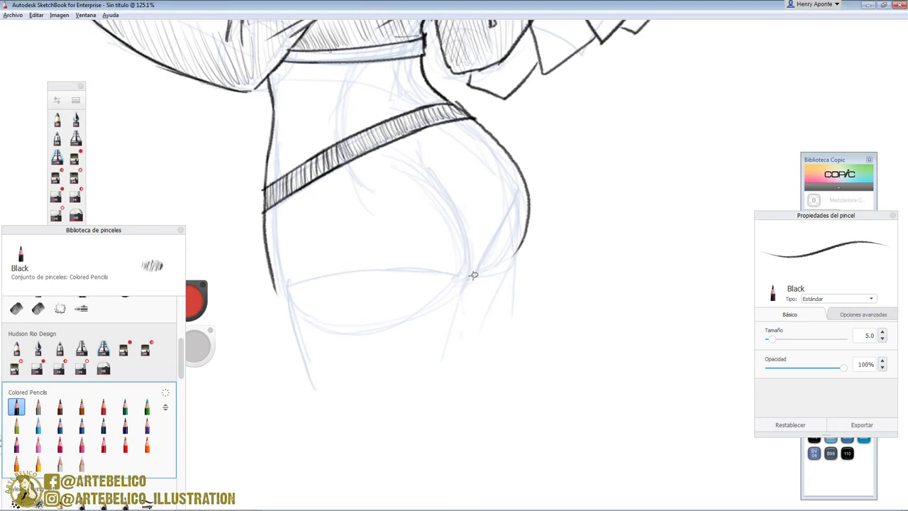
Draw the curved centre seam of the shorts and the leg hems on both sides in black
drag(471, 237, 426, 154)
drag(467, 211, 427, 154)
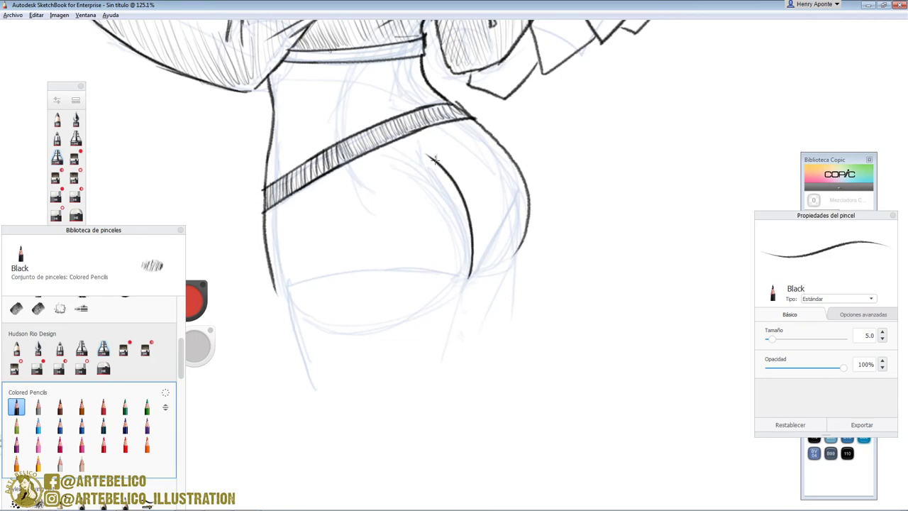
mouse_move(275, 294)
mouse_down()
mouse_move(411, 266)
mouse_move(468, 277)
mouse_up()
drag(468, 276, 411, 253)
drag(462, 273, 339, 264)
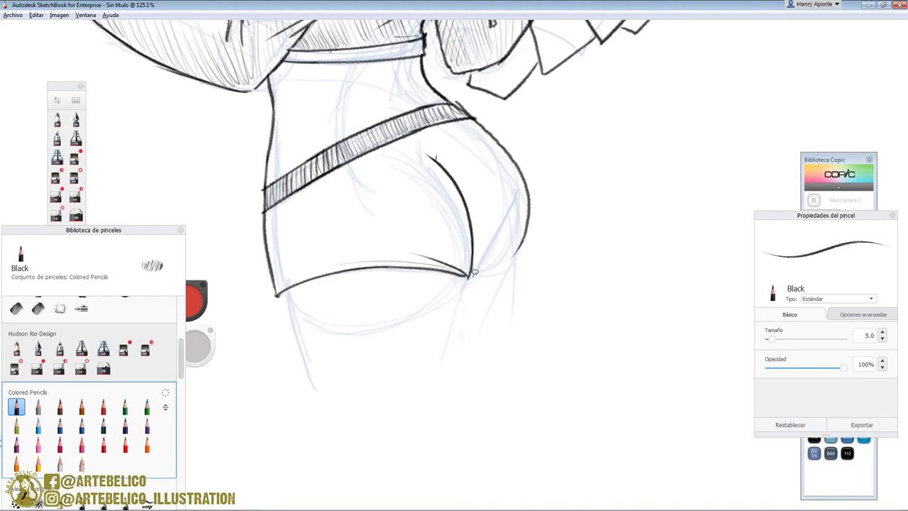
mouse_move(468, 275)
mouse_down()
mouse_move(528, 200)
mouse_move(486, 249)
mouse_move(528, 186)
mouse_up()
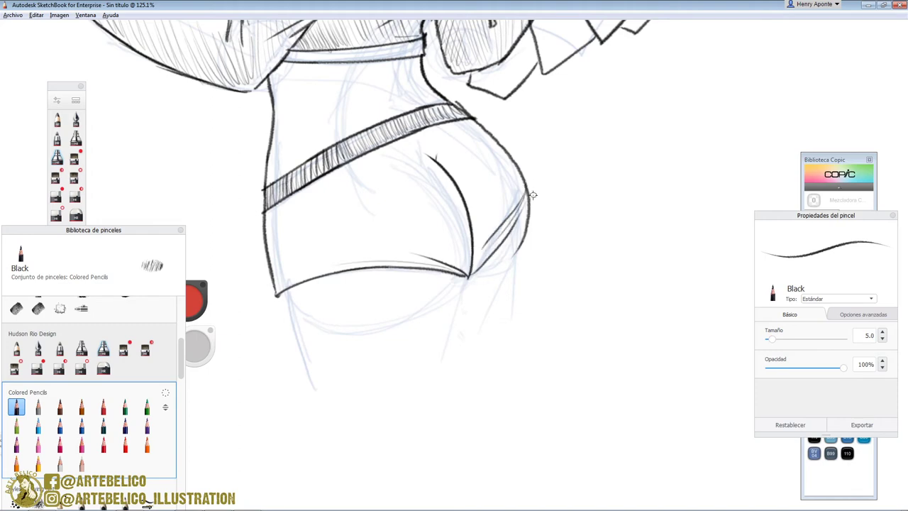
Outline both thighs in black below the shorts and add the short crease under the near hem
drag(421, 306, 483, 270)
drag(278, 291, 322, 428)
drag(459, 284, 433, 394)
drag(520, 249, 507, 368)
key(space)
drag(536, 257, 544, 318)
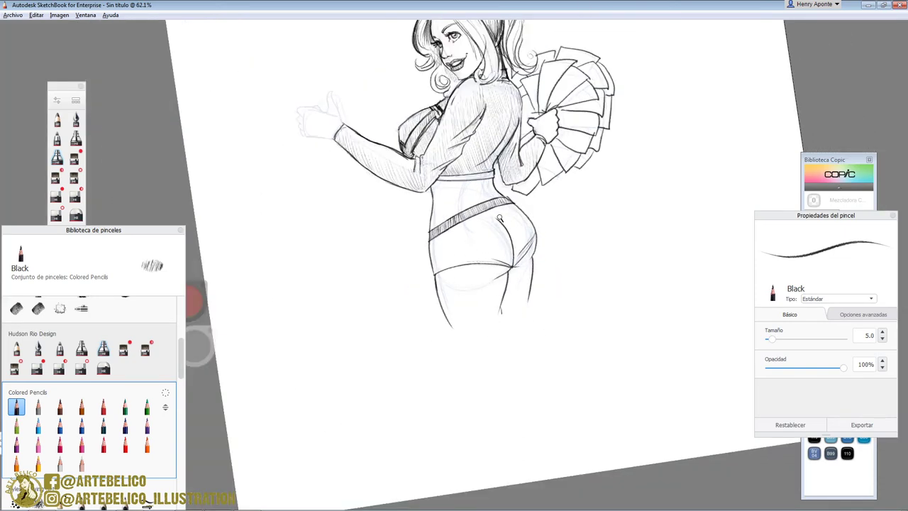
Draw the side stripe and the hem border of the shorts in black, including the far leg's edge
key(space)
mouse_move(466, 257)
mouse_down()
mouse_move(390, 187)
mouse_move(400, 263)
mouse_up()
drag(405, 177, 420, 258)
mouse_move(427, 163)
mouse_down()
mouse_move(444, 257)
mouse_move(377, 298)
mouse_up()
mouse_move(420, 255)
mouse_down()
mouse_move(427, 288)
mouse_move(412, 304)
mouse_up()
drag(407, 177, 445, 293)
mouse_move(445, 256)
mouse_down()
mouse_move(635, 261)
mouse_move(668, 274)
mouse_move(746, 174)
mouse_up()
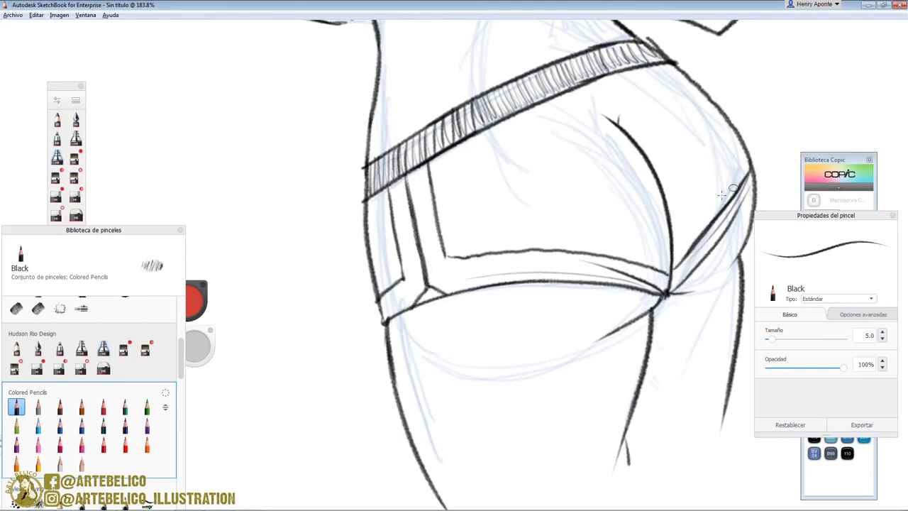
Hatch the side panel and the near half of the shorts with curved black strokes following the form
mouse_move(368, 199)
mouse_down()
mouse_move(379, 227)
mouse_move(373, 269)
mouse_move(391, 281)
mouse_up()
drag(442, 159, 598, 99)
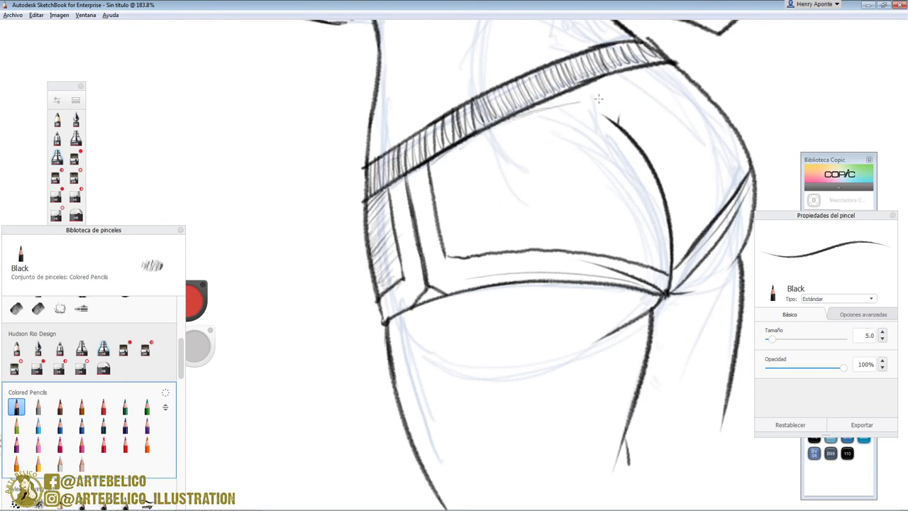
drag(490, 129, 613, 118)
drag(462, 148, 627, 135)
drag(566, 135, 646, 165)
mouse_move(410, 181)
mouse_down()
mouse_move(609, 164)
mouse_move(664, 204)
mouse_up()
mouse_move(438, 166)
mouse_down()
mouse_move(423, 173)
mouse_move(617, 131)
mouse_move(427, 192)
mouse_move(433, 170)
mouse_move(666, 226)
mouse_up()
mouse_move(667, 230)
mouse_down()
mouse_move(440, 194)
mouse_move(668, 242)
mouse_up()
drag(475, 201, 664, 262)
key(space)
mouse_move(564, 259)
mouse_down()
mouse_move(461, 294)
mouse_move(721, 261)
mouse_move(528, 191)
mouse_up()
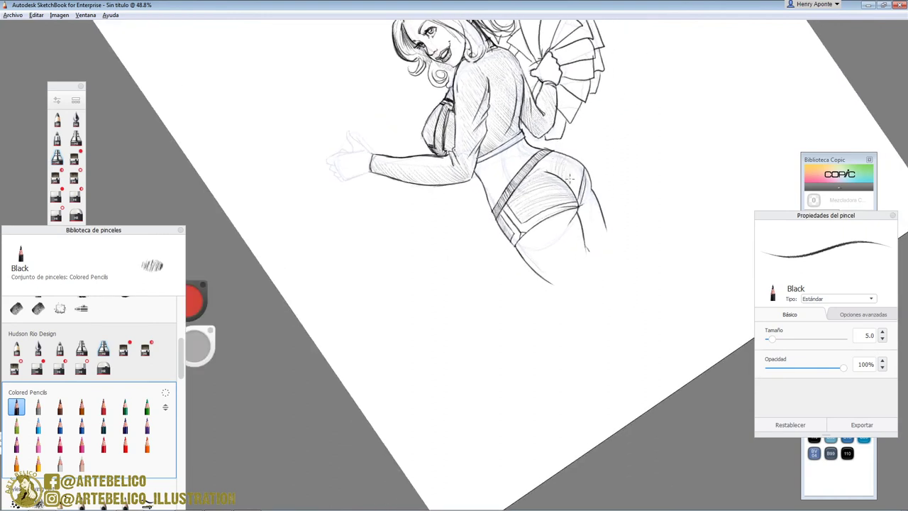
Outline the outstretched thumbs-up hand in black, with its thumb, curled fingers and wrist
key(space)
drag(571, 214, 549, 286)
drag(471, 172, 436, 253)
drag(384, 190, 576, 69)
mouse_move(411, 170)
mouse_down()
mouse_move(325, 187)
mouse_move(354, 225)
mouse_move(341, 273)
mouse_move(314, 284)
mouse_move(347, 348)
mouse_move(521, 390)
mouse_move(440, 181)
mouse_move(494, 219)
mouse_move(513, 195)
mouse_move(515, 139)
mouse_move(555, 100)
mouse_move(550, 129)
mouse_move(597, 308)
mouse_move(552, 335)
mouse_up()
drag(361, 222, 377, 231)
drag(357, 269, 369, 286)
drag(370, 340, 380, 353)
key(space)
drag(591, 257, 547, 333)
mouse_move(547, 341)
mouse_down()
mouse_move(505, 344)
mouse_move(316, 281)
mouse_up()
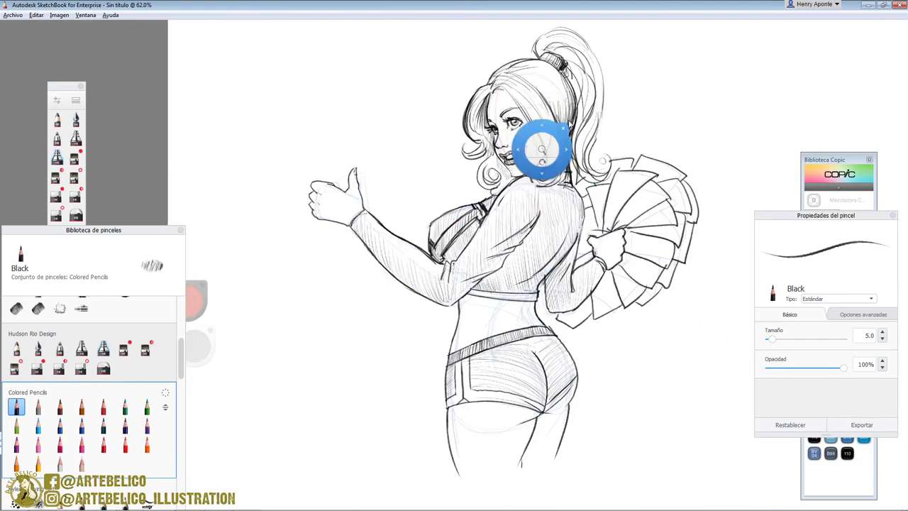
Thicken the black contours of the crown, the front locks and curls, and the ponytail's outer edge
drag(506, 96, 513, 178)
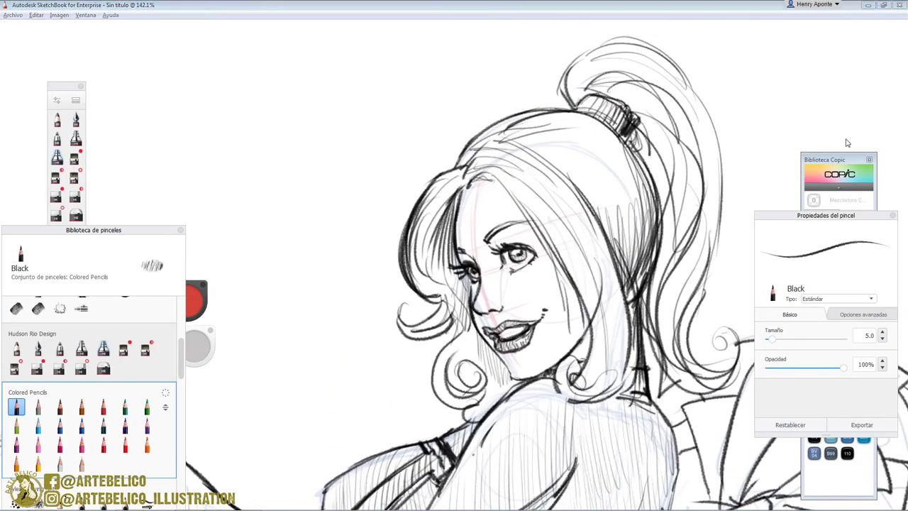
drag(504, 275, 480, 331)
mouse_move(463, 128)
mouse_down()
mouse_move(431, 167)
mouse_move(472, 118)
mouse_move(542, 87)
mouse_move(601, 84)
mouse_up()
mouse_move(438, 165)
mouse_down()
mouse_move(374, 230)
mouse_move(359, 308)
mouse_move(388, 377)
mouse_move(369, 358)
mouse_up()
drag(421, 396, 434, 380)
drag(414, 415, 414, 493)
drag(455, 460, 398, 295)
mouse_move(648, 146)
mouse_down()
mouse_move(632, 229)
mouse_move(653, 326)
mouse_move(684, 369)
mouse_move(684, 444)
mouse_up()
Darken the ponytail's inner strands and the hair behind the neck with dense black strokes
key(space)
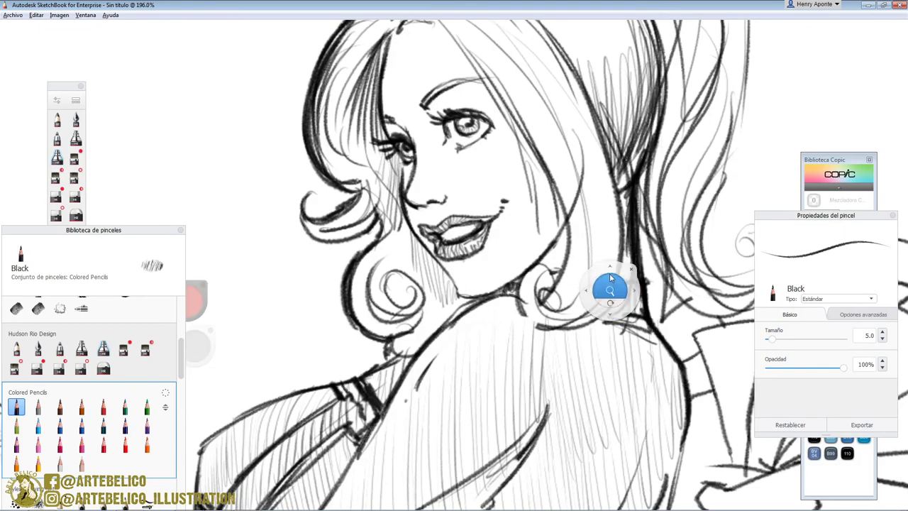
drag(610, 288, 590, 346)
drag(622, 143, 623, 117)
mouse_move(552, 133)
mouse_down()
mouse_move(598, 86)
mouse_move(687, 206)
mouse_move(663, 318)
mouse_up()
drag(635, 255, 622, 351)
drag(639, 264, 630, 372)
mouse_move(647, 237)
mouse_down()
mouse_move(629, 355)
mouse_move(638, 382)
mouse_up()
drag(641, 291, 664, 387)
drag(645, 252, 637, 373)
drag(644, 219, 635, 287)
drag(620, 162, 647, 273)
drag(614, 157, 634, 190)
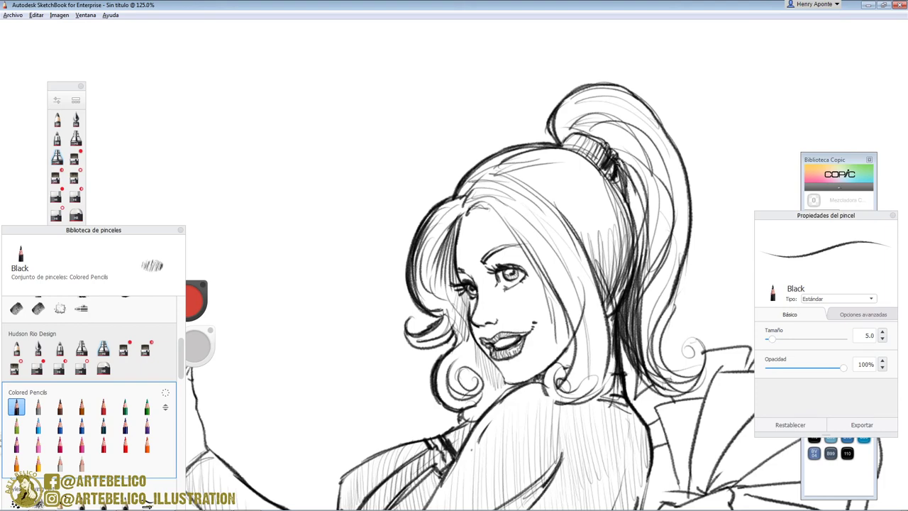
Add long black strands down the ponytail from the hair tie and reinforce the curl at its tip
drag(612, 139, 644, 224)
mouse_move(596, 126)
mouse_down()
mouse_move(633, 129)
mouse_move(670, 319)
mouse_up()
mouse_move(657, 163)
mouse_down()
mouse_move(656, 306)
mouse_move(672, 383)
mouse_up()
mouse_move(689, 345)
mouse_down()
mouse_move(695, 354)
mouse_move(686, 335)
mouse_up()
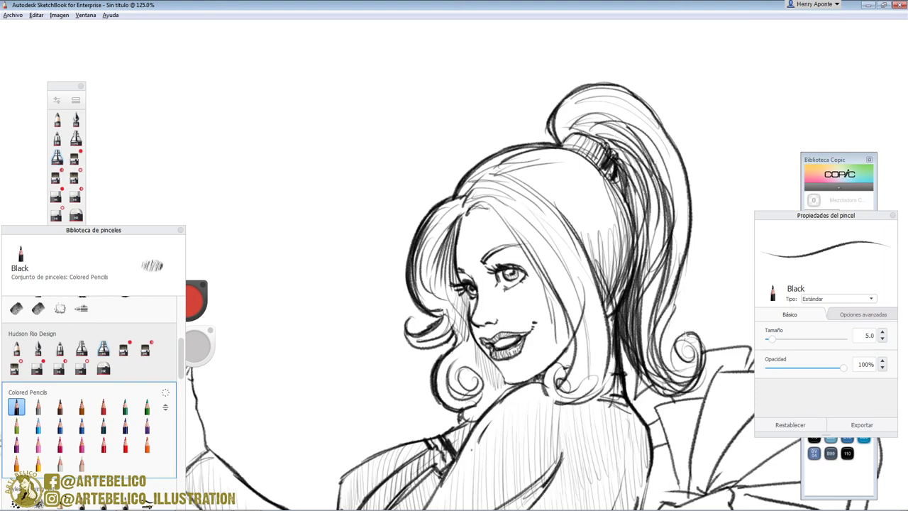
drag(688, 375, 659, 387)
drag(672, 274, 651, 380)
Add fine black strands to the hair framing the face, from the parting down past the cheek
drag(472, 196, 540, 282)
drag(515, 229, 554, 311)
key(space)
mouse_move(543, 265)
mouse_down()
mouse_move(527, 346)
mouse_move(506, 329)
mouse_up()
key(space)
drag(545, 197, 551, 140)
drag(517, 219, 569, 260)
key(space)
mouse_move(512, 196)
mouse_down()
mouse_move(582, 240)
mouse_move(495, 365)
mouse_up()
drag(603, 341, 571, 243)
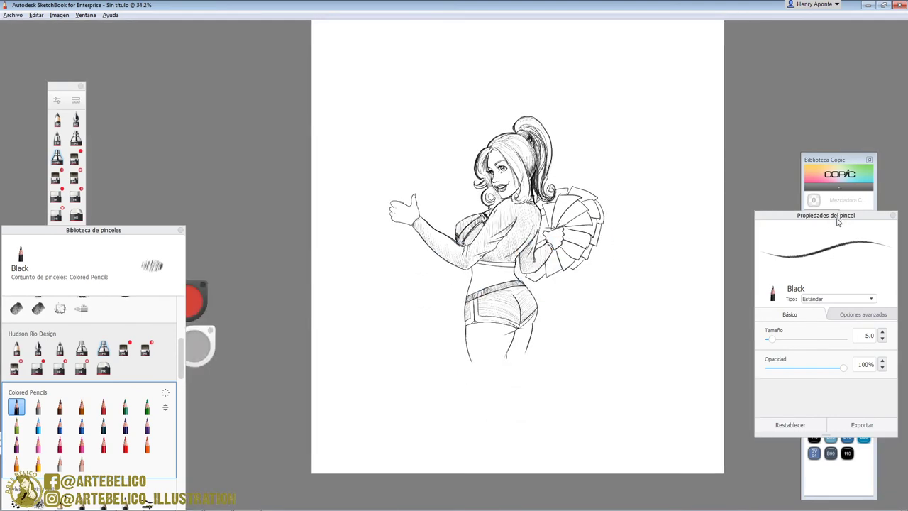
Lasso the hips and legs below the jacket, move them slightly down, and deselect
key(space)
drag(446, 251, 448, 174)
drag(575, 352, 564, 307)
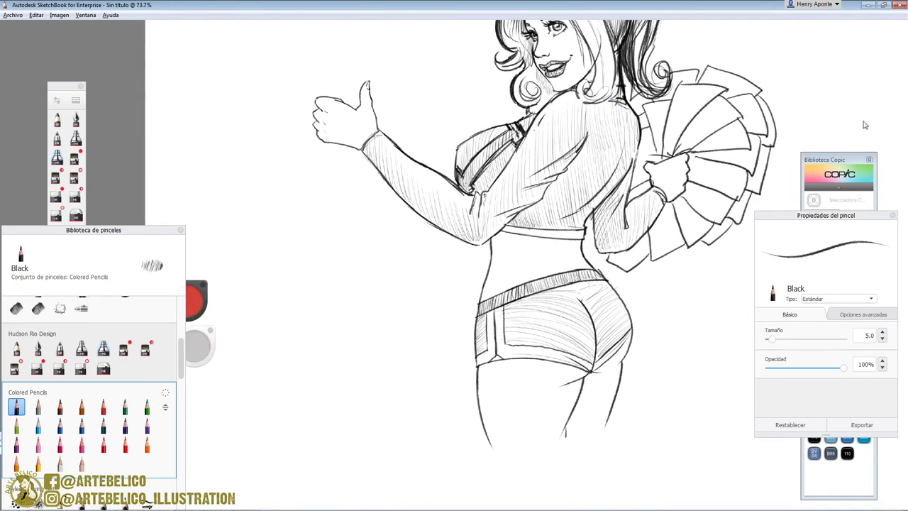
key(space)
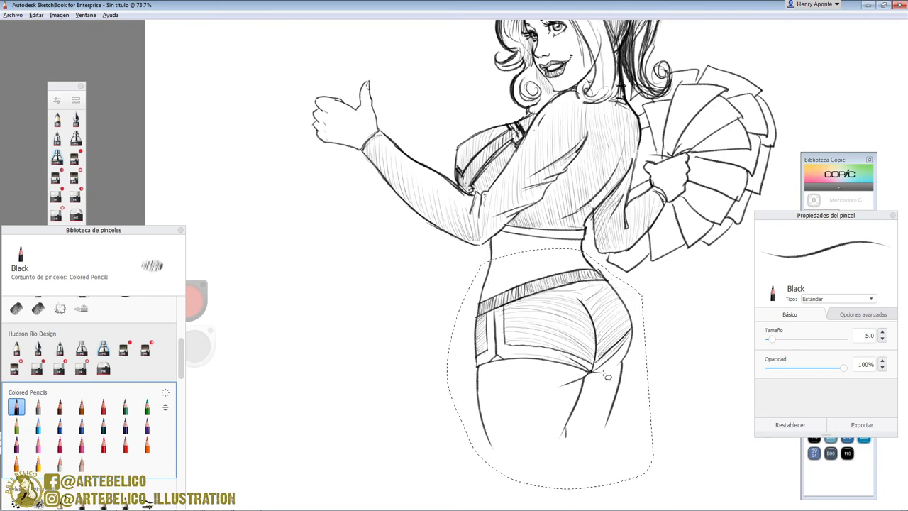
drag(636, 488, 639, 497)
key(ctrl+d)
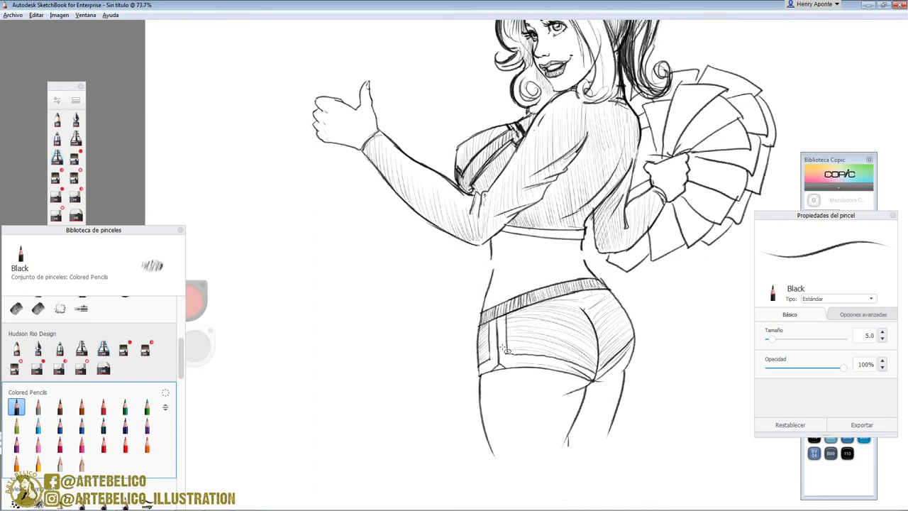
Redraw the waist outline with the Black pencil, bridging the gaps between the jacket hem and the hips
click(38, 368)
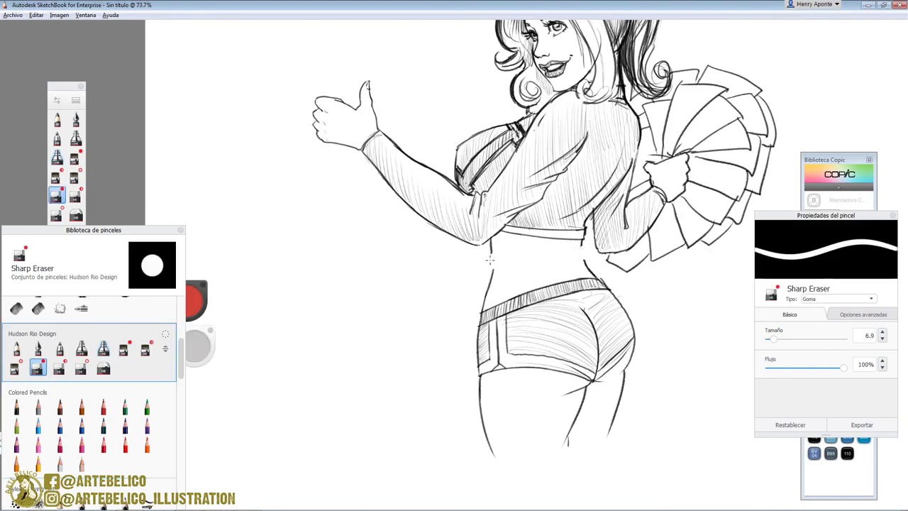
click(17, 406)
scroll(562, 220, up, 5)
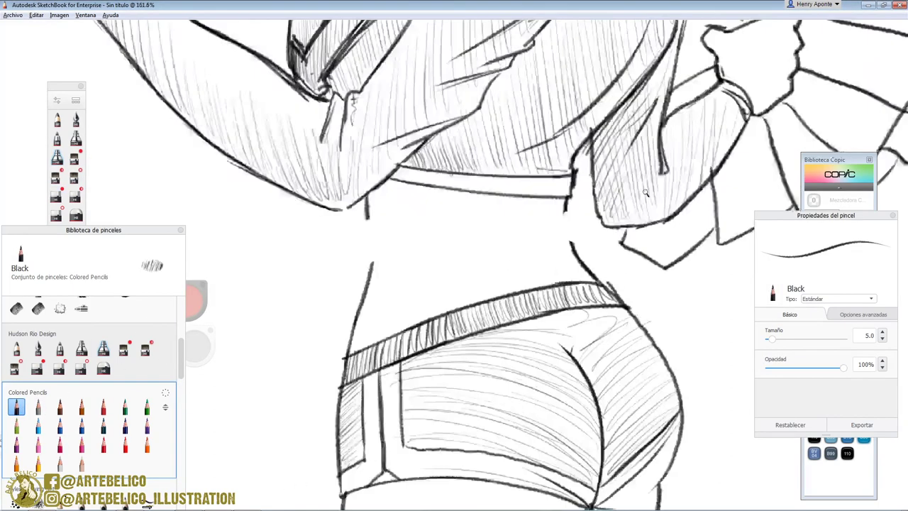
drag(346, 197, 357, 287)
key(space)
drag(629, 248, 694, 214)
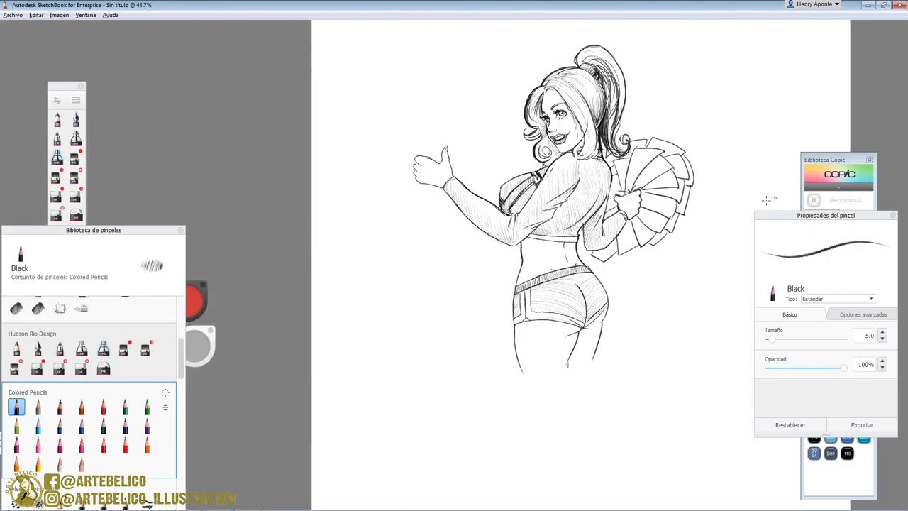
Enlarge the whole figure and move it higher on the page
scroll(587, 301, down, 4)
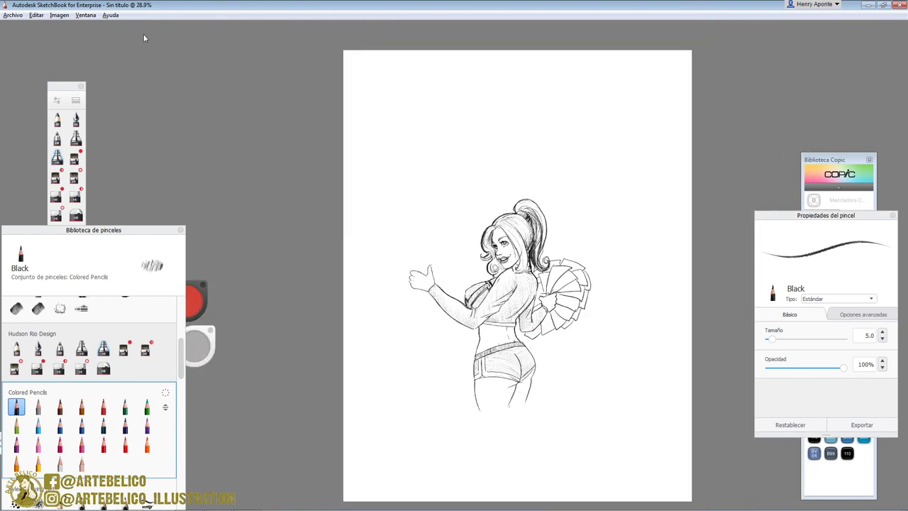
scroll(570, 363, up, 1)
scroll(570, 362, up, 3)
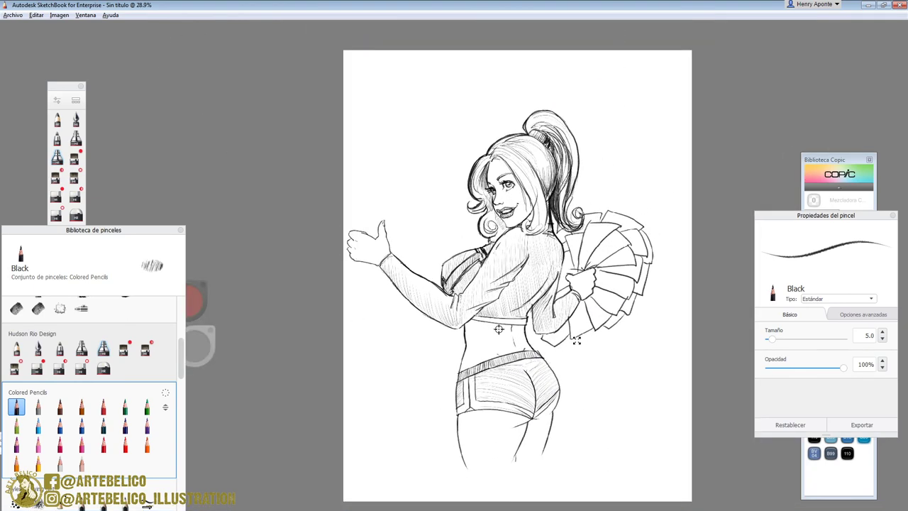
key(space)
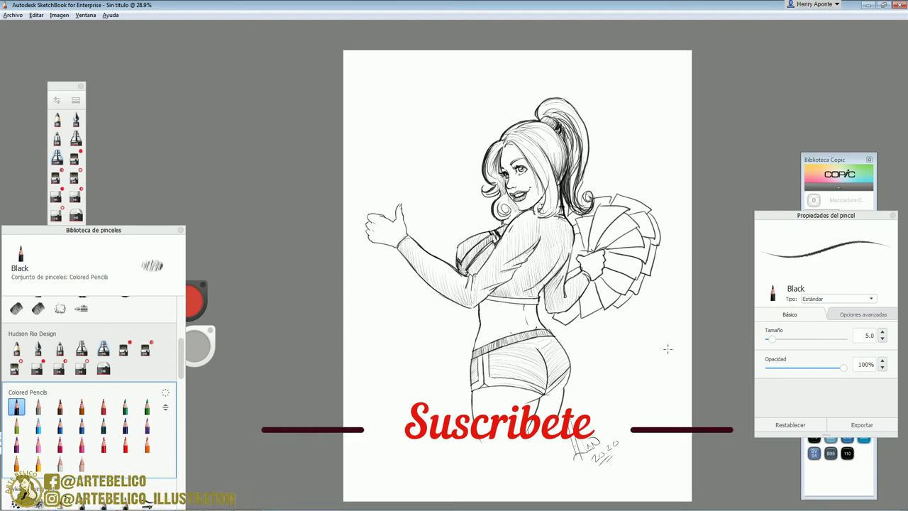
key(space)
mouse_move(570, 310)
mouse_down()
mouse_move(499, 299)
mouse_move(509, 253)
mouse_up()
scroll(507, 279, up, 1)
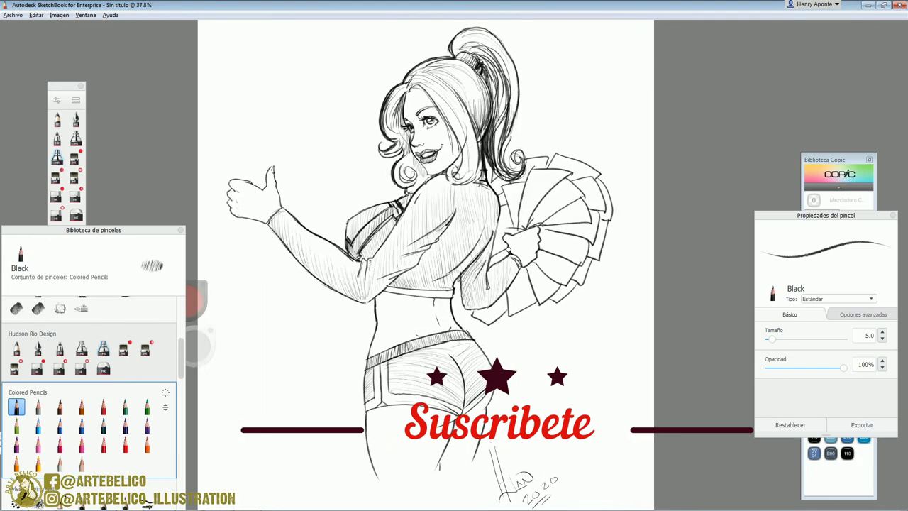
scroll(509, 250, up, 2)
key(space)
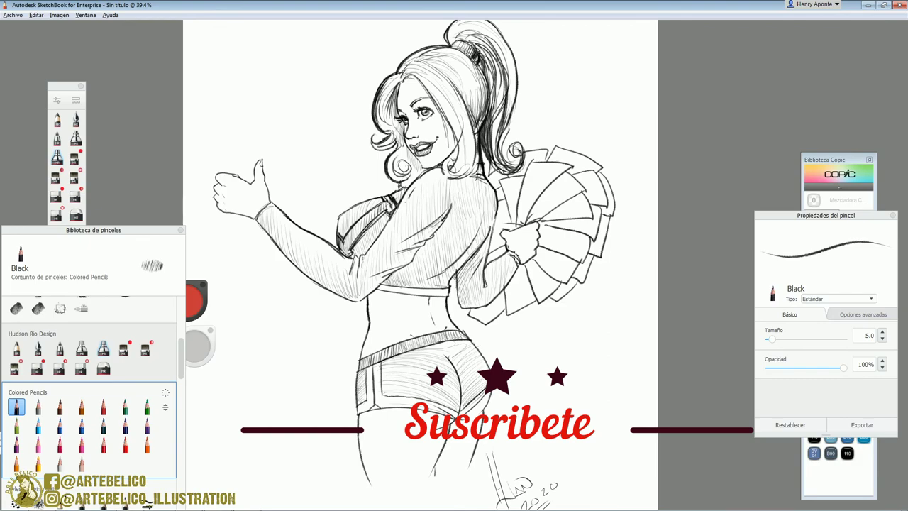